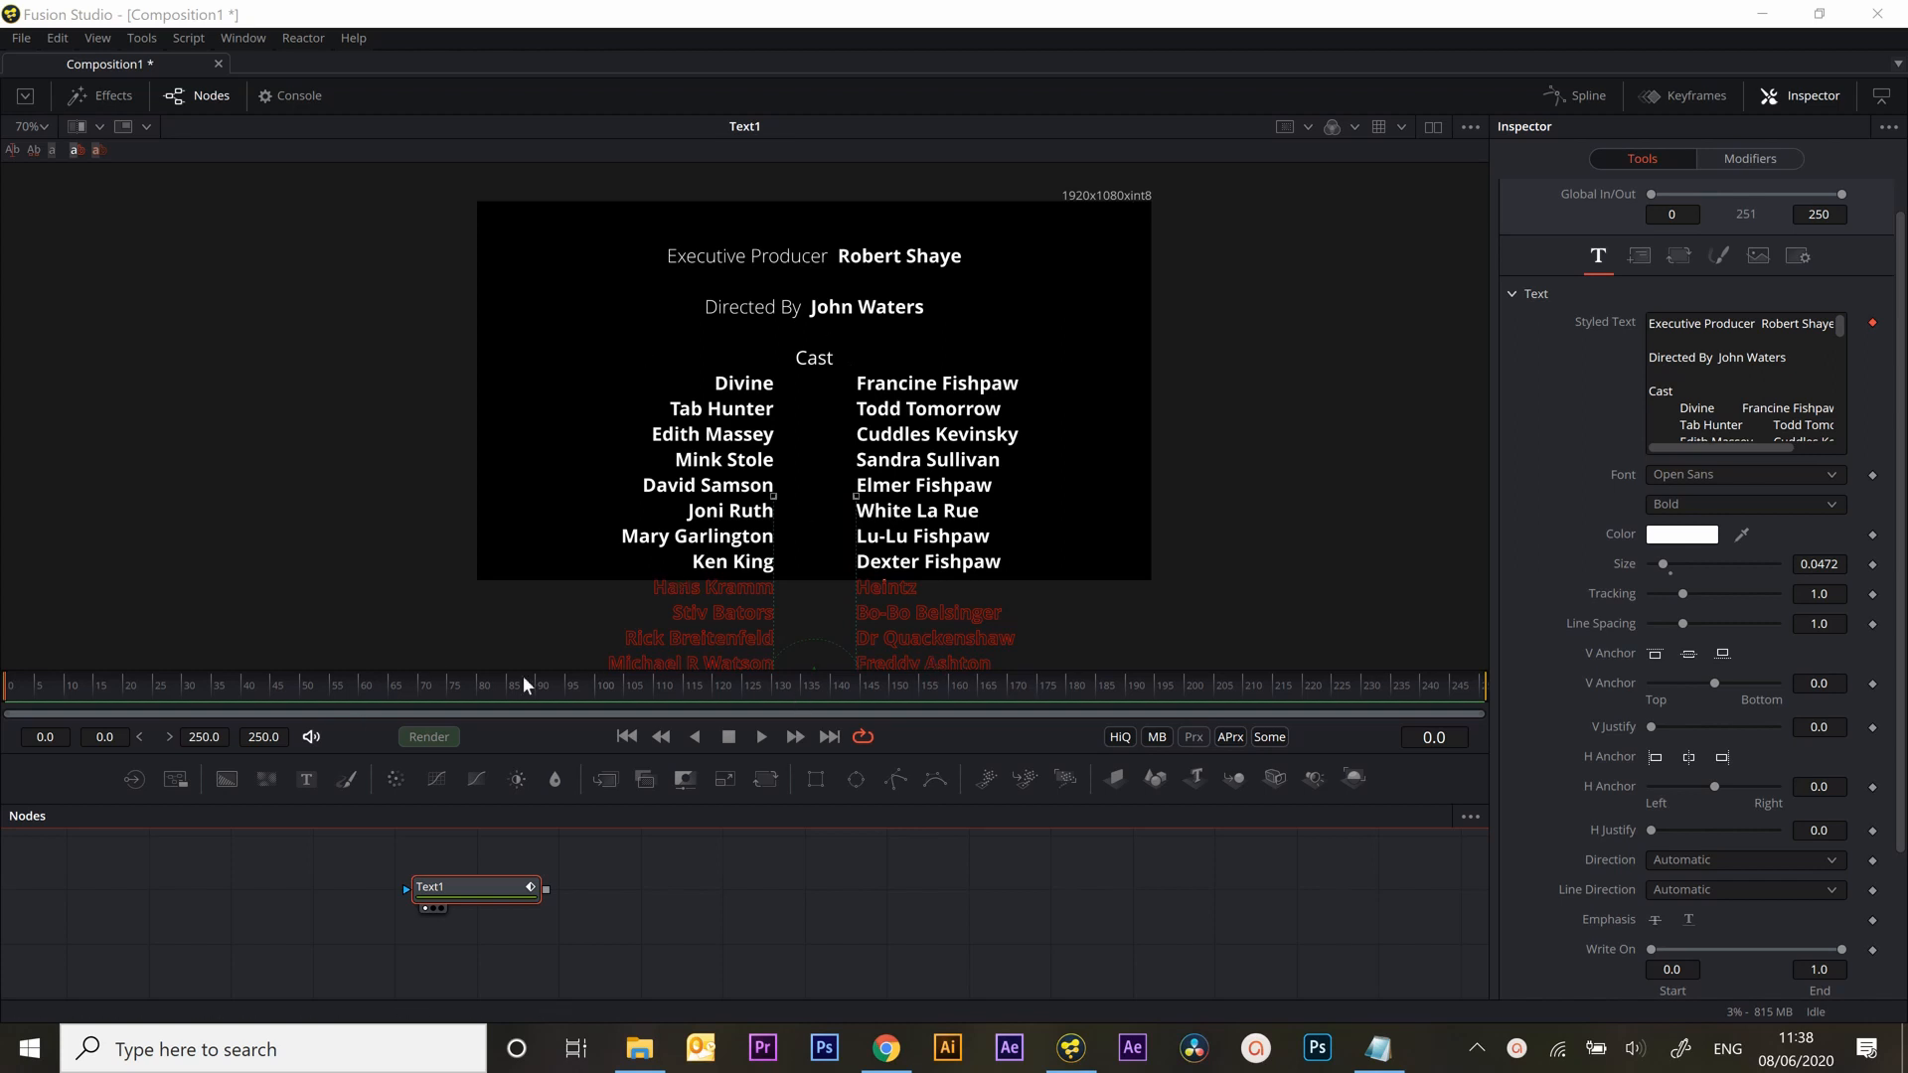
Add a Transform node after the Text1 node and show it in the viewer
drag(711, 587, 767, 629)
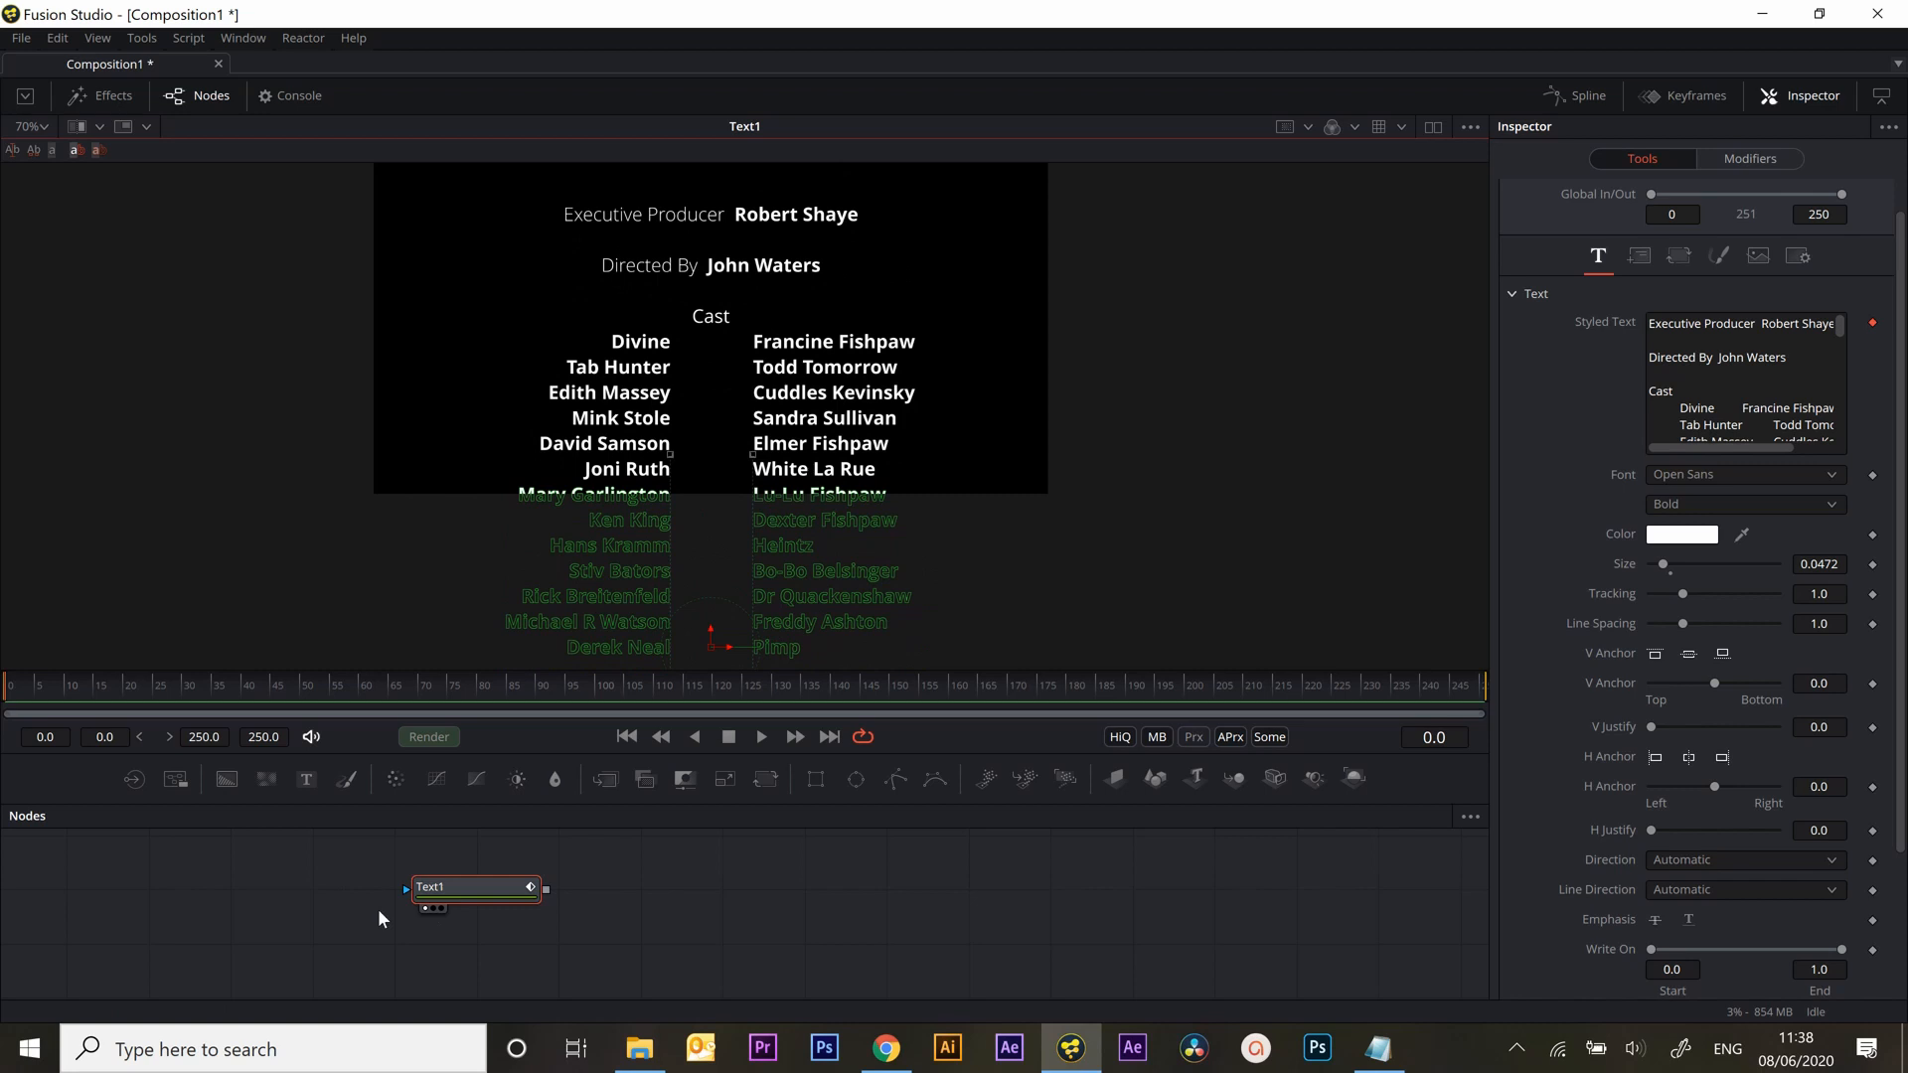
click(766, 781)
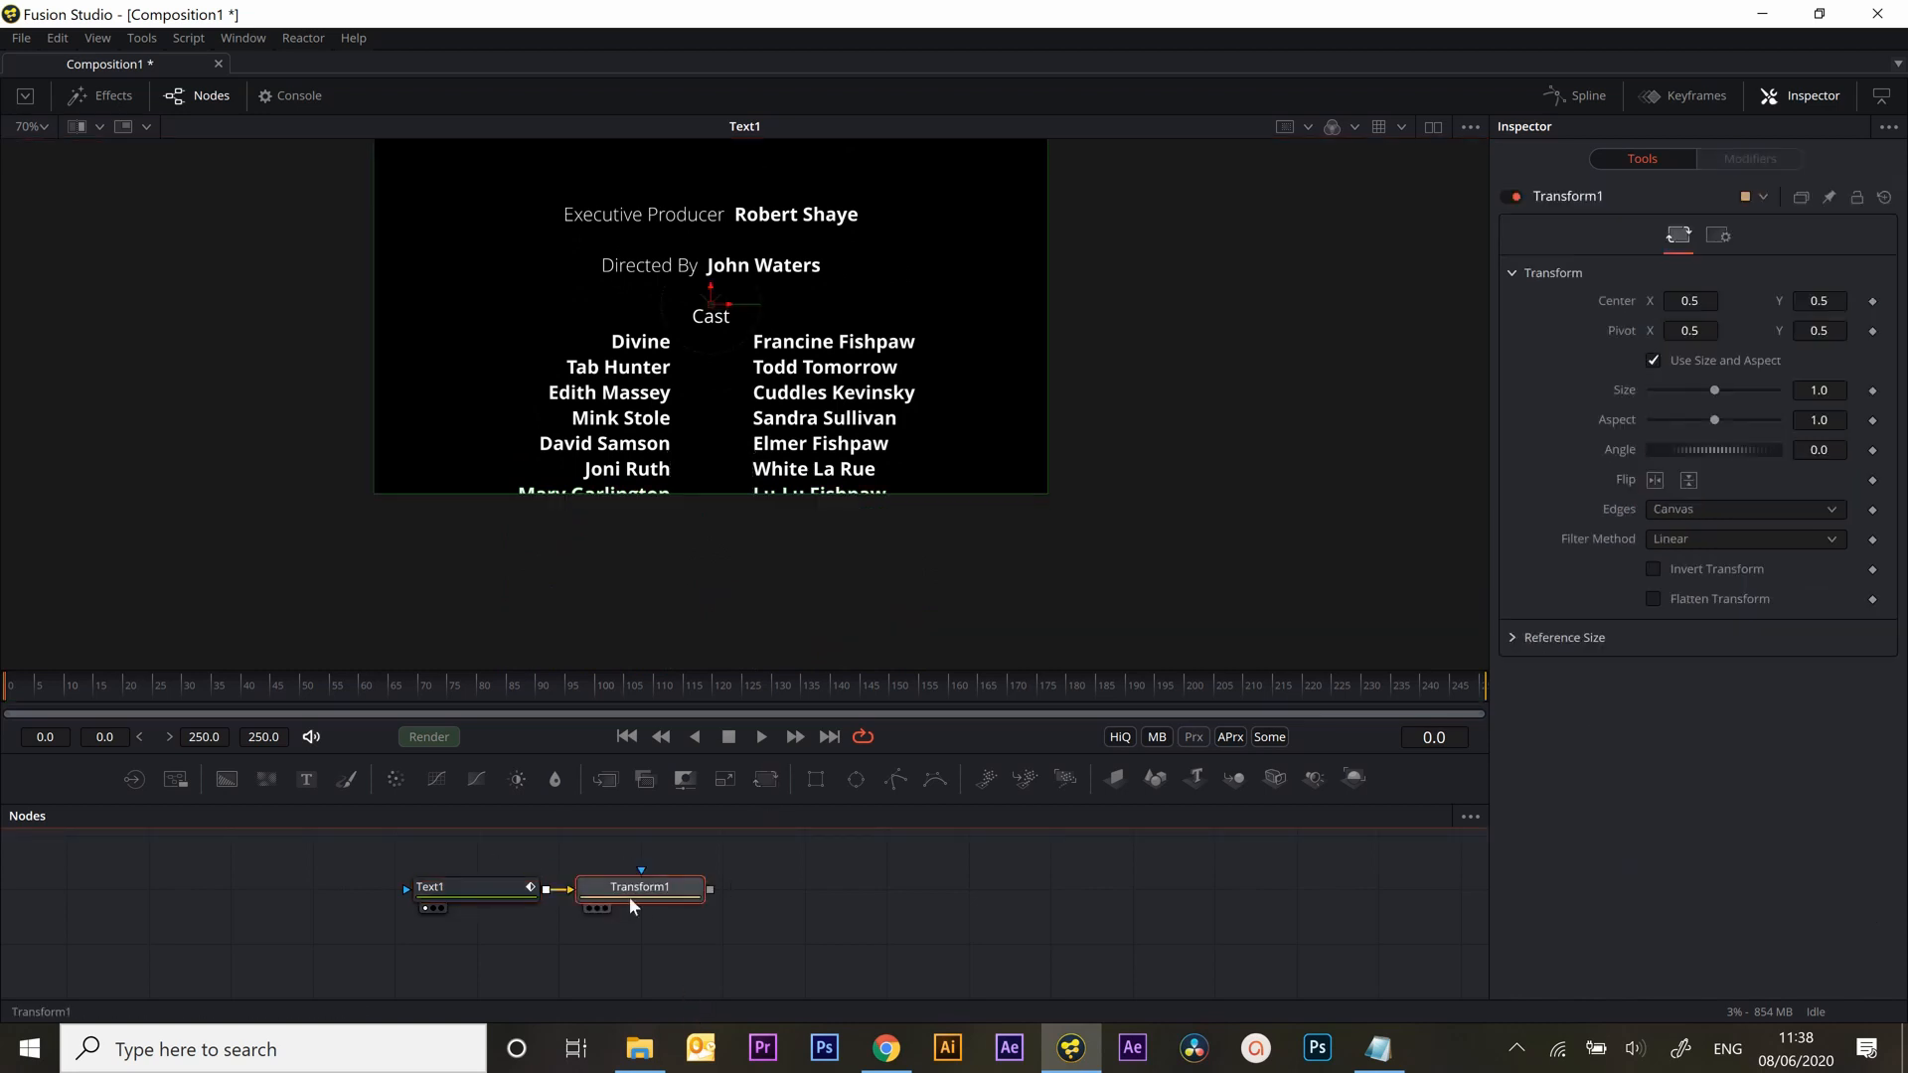
key(1)
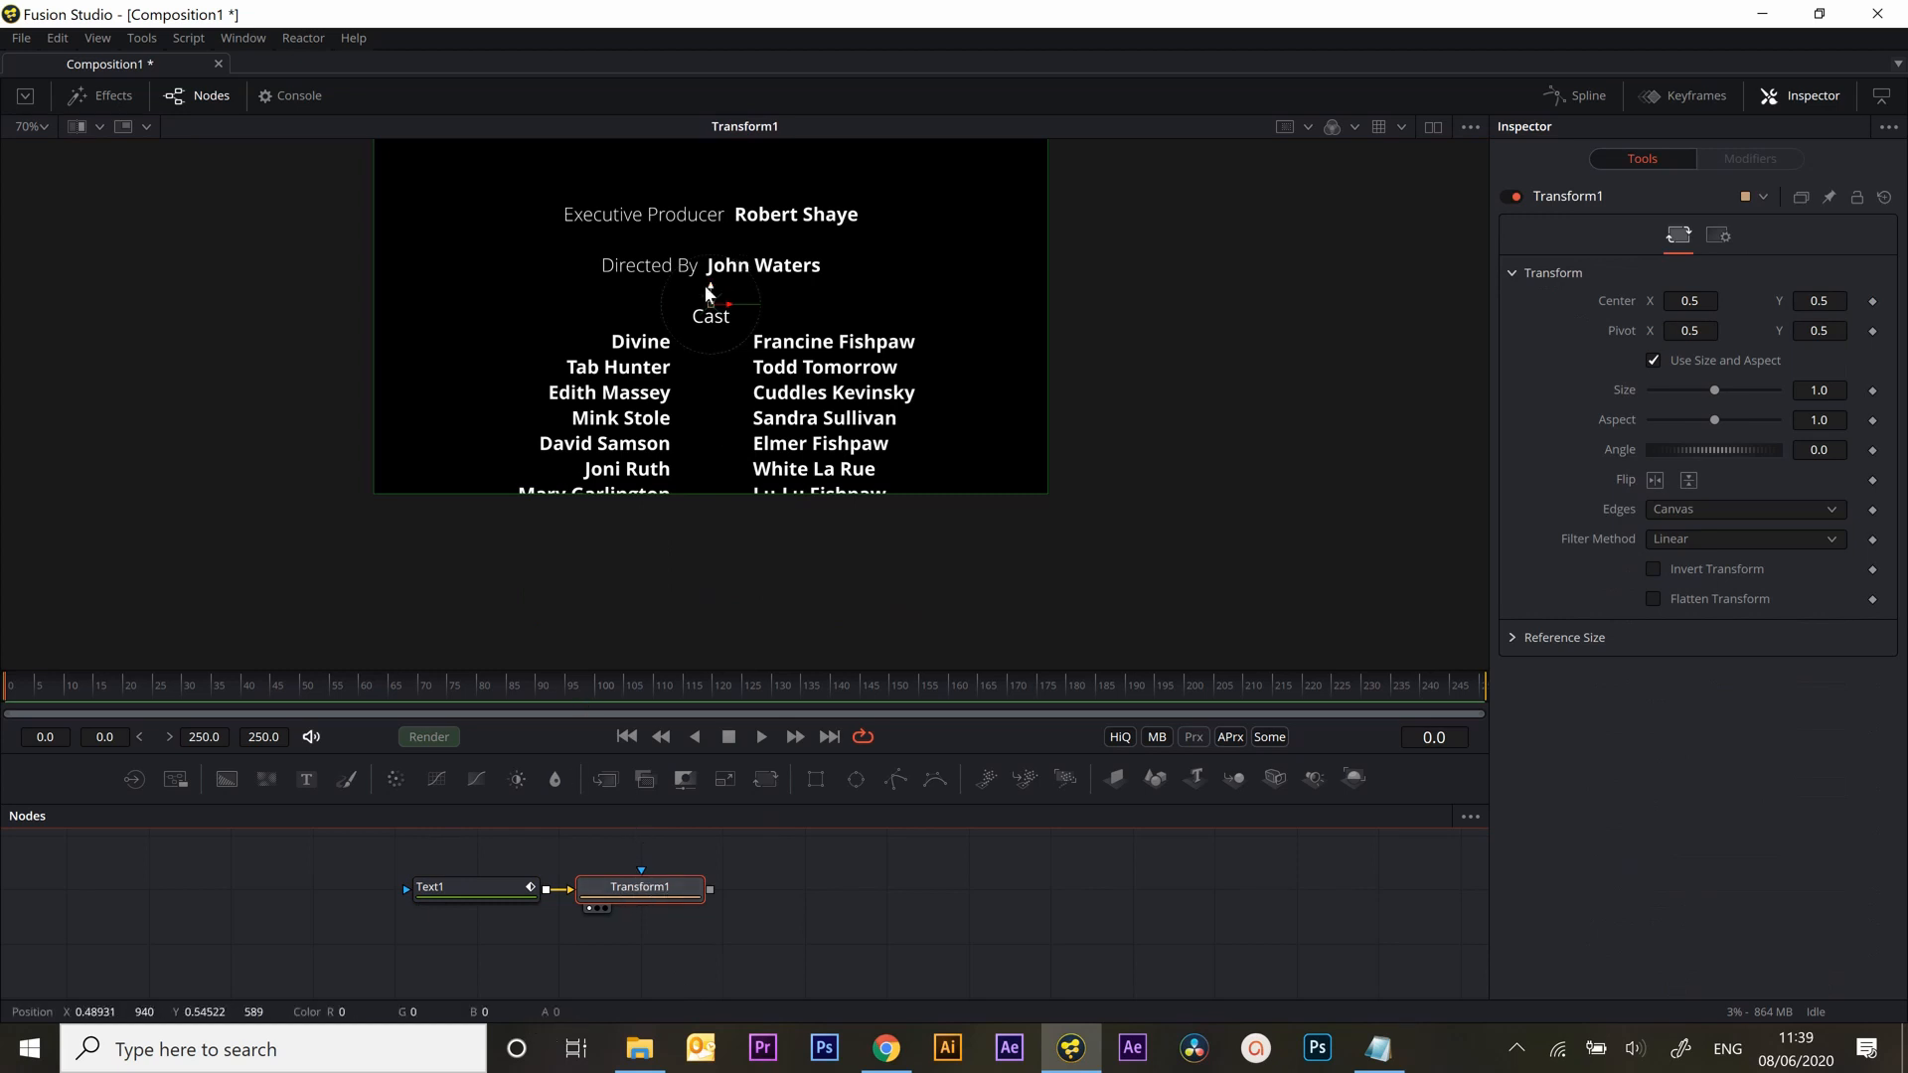
Move the text down below the frame, Center Y about -0.27, and set a Center keyframe at frame 0
drag(711, 290, 708, 566)
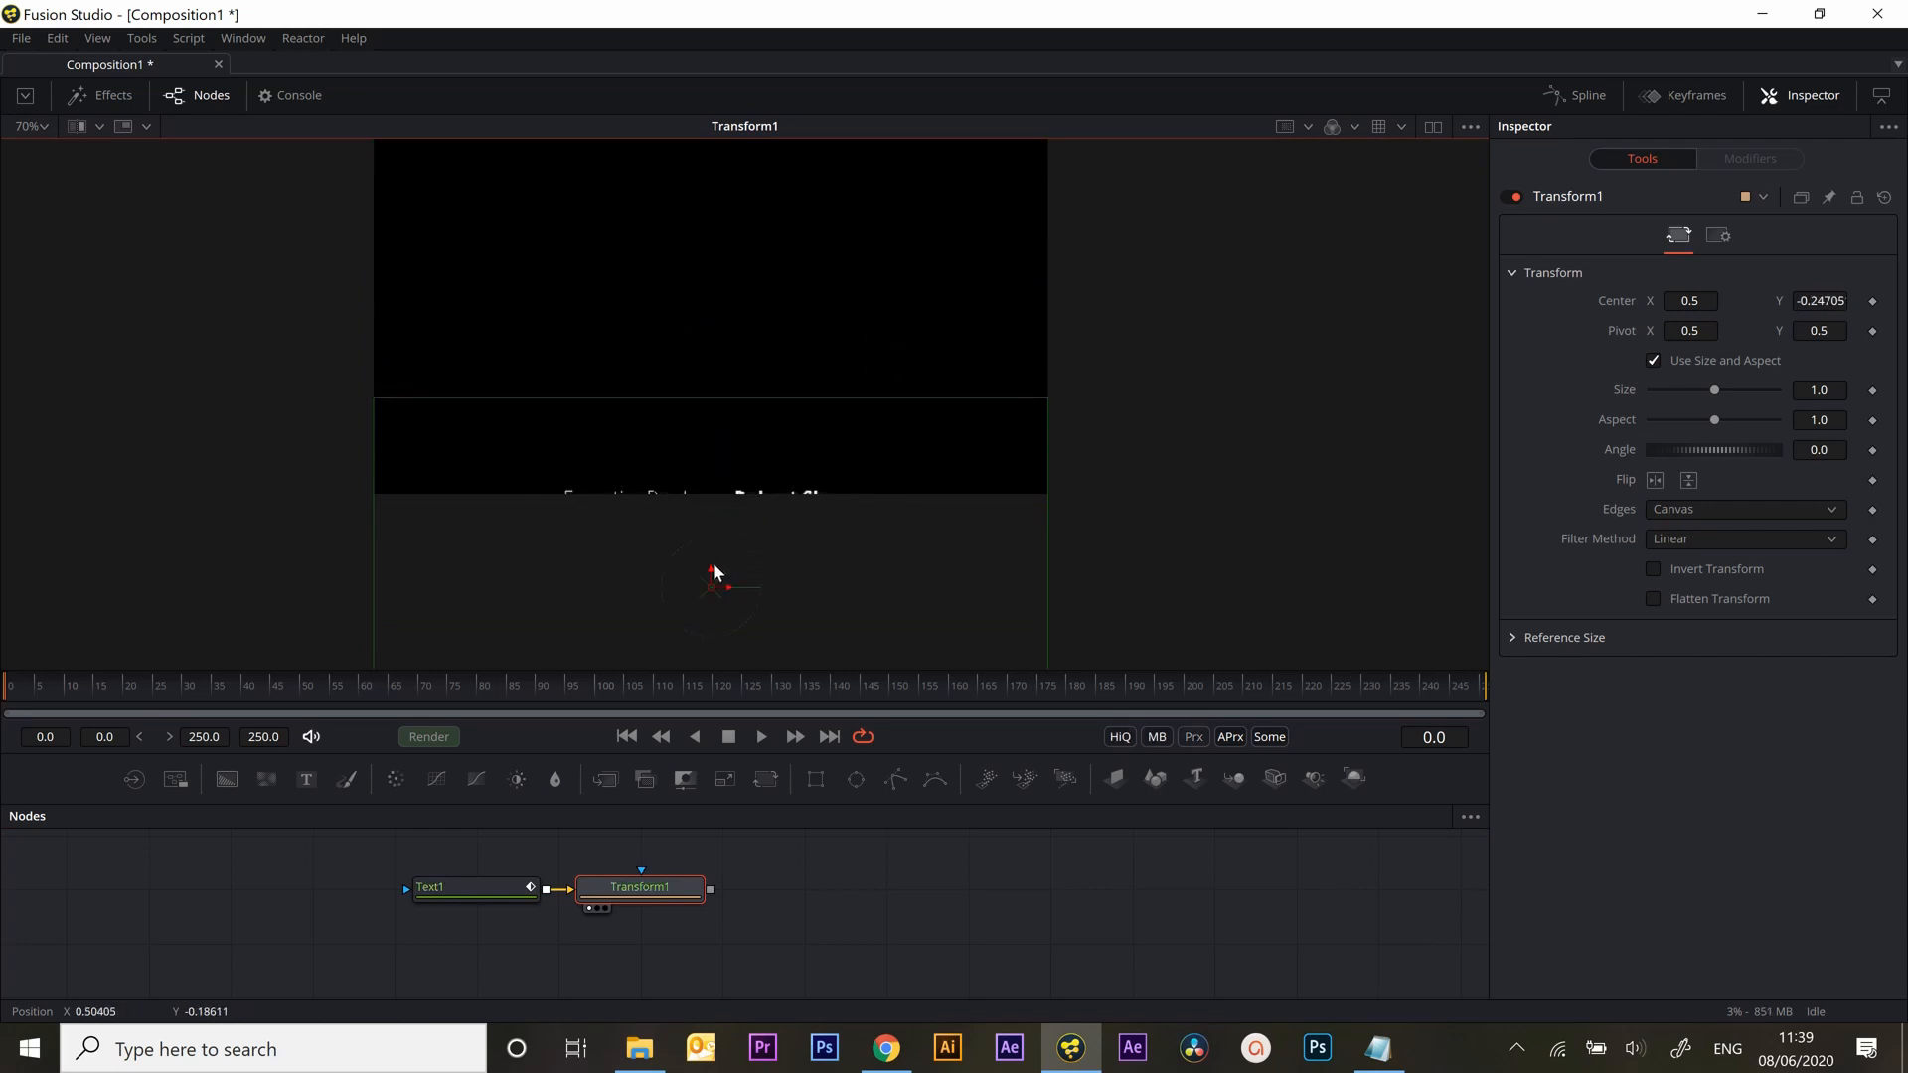
drag(709, 567, 709, 570)
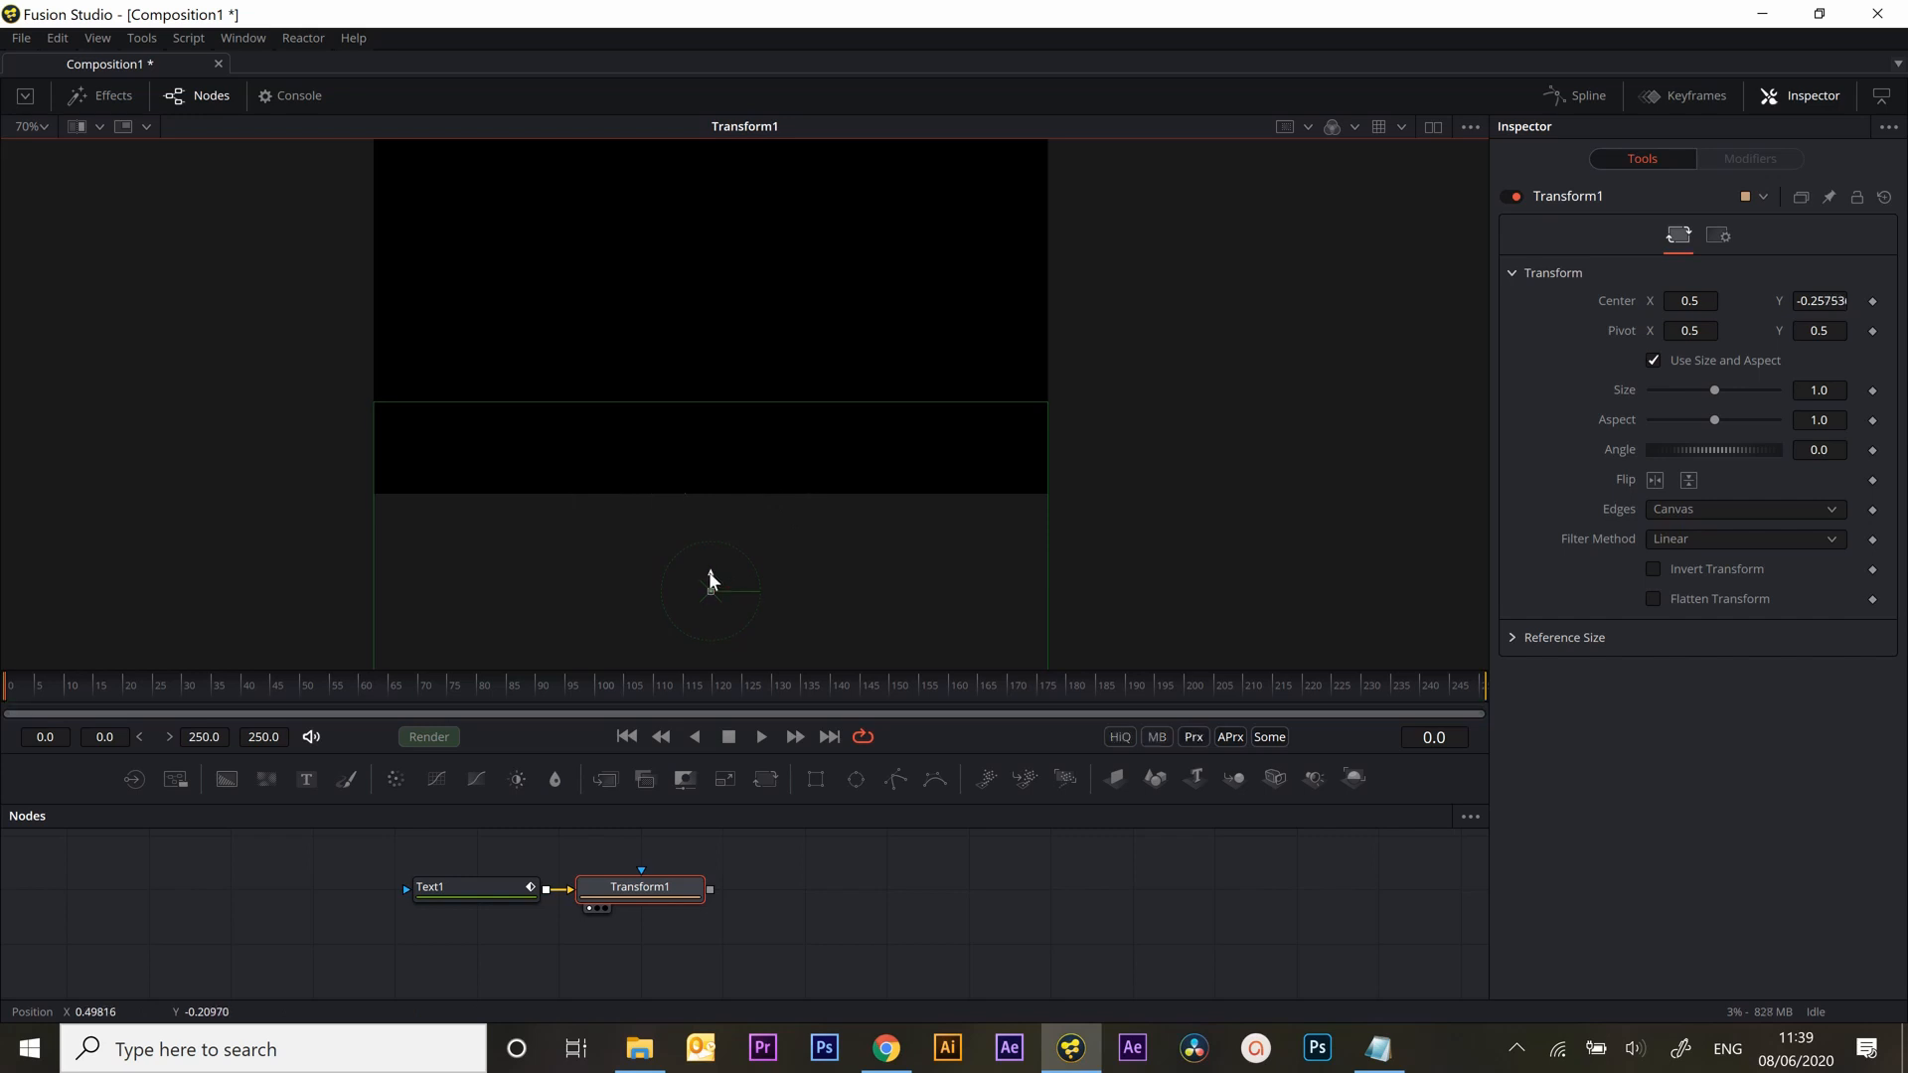
drag(712, 579, 709, 583)
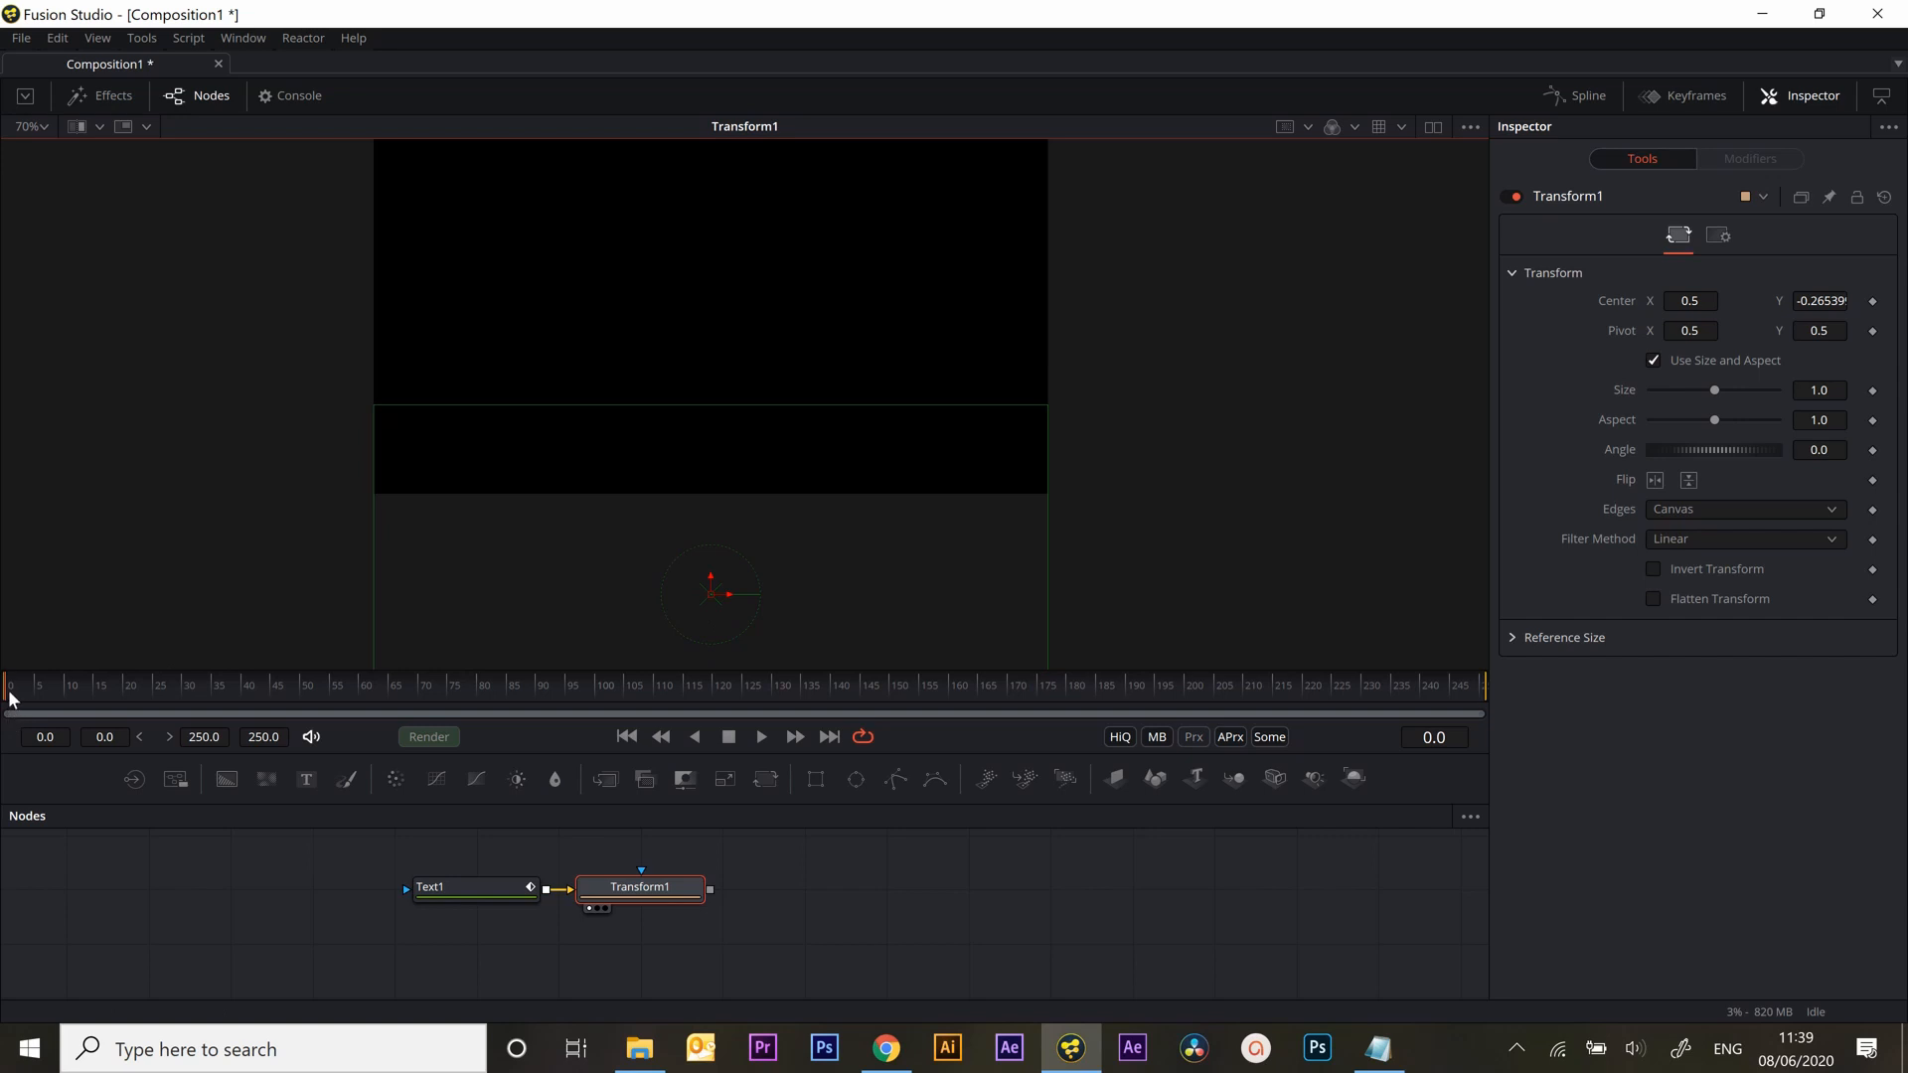
click(642, 891)
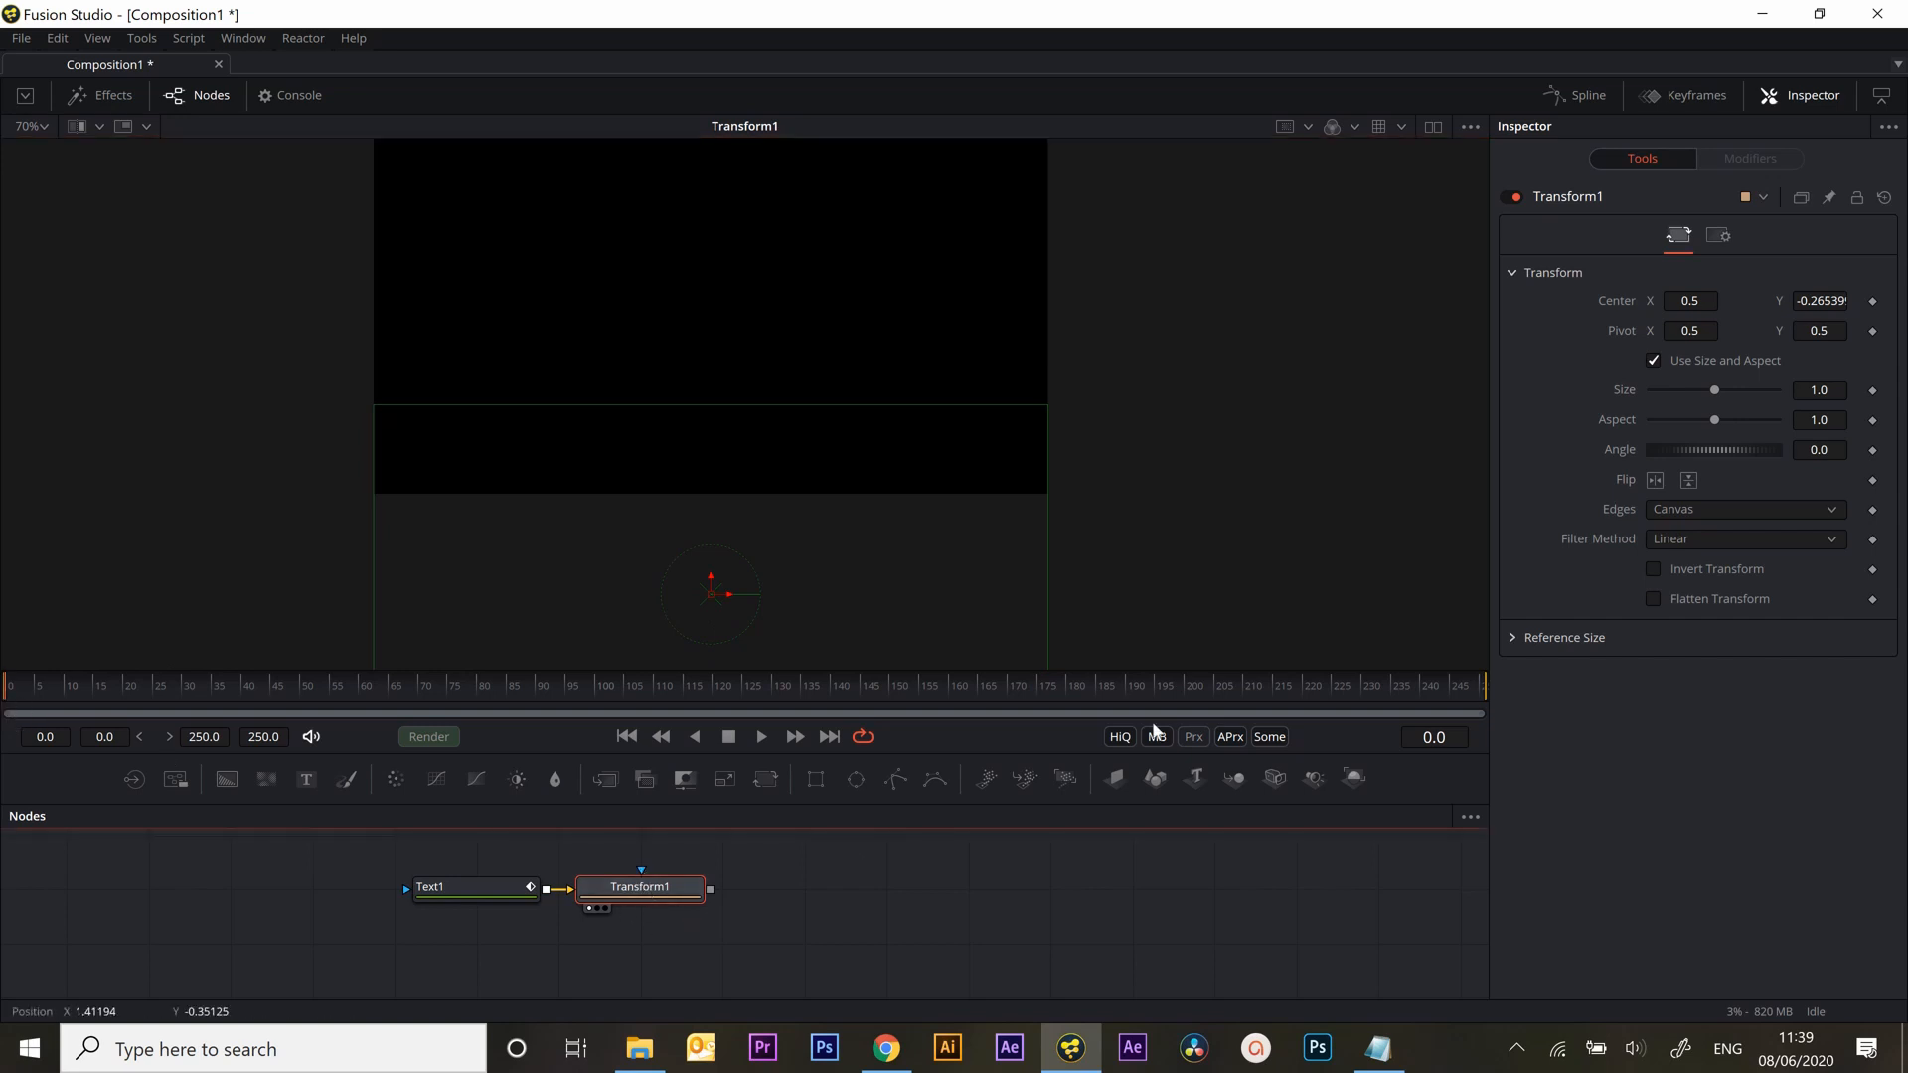
click(1873, 302)
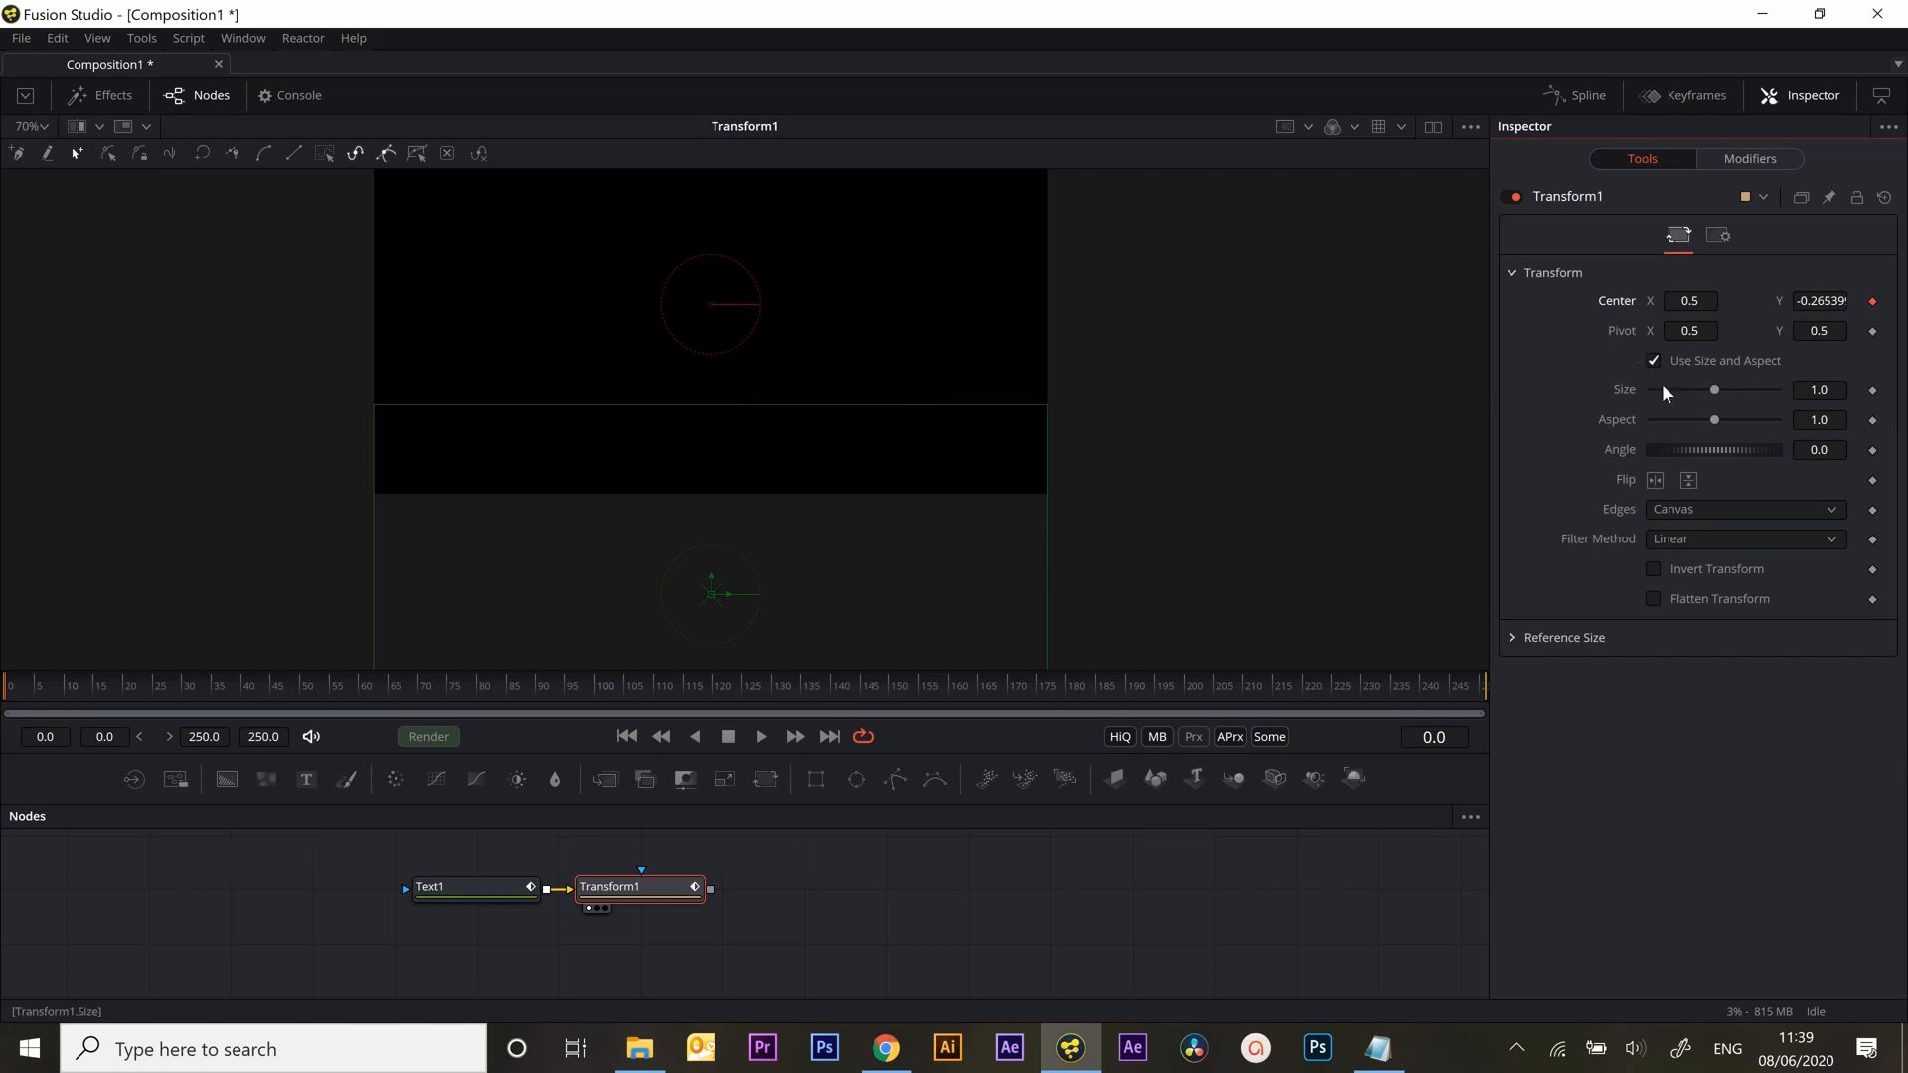
Expand Reference Size on the Transform node and enable Use Frame Format Settings
drag(765, 448, 779, 587)
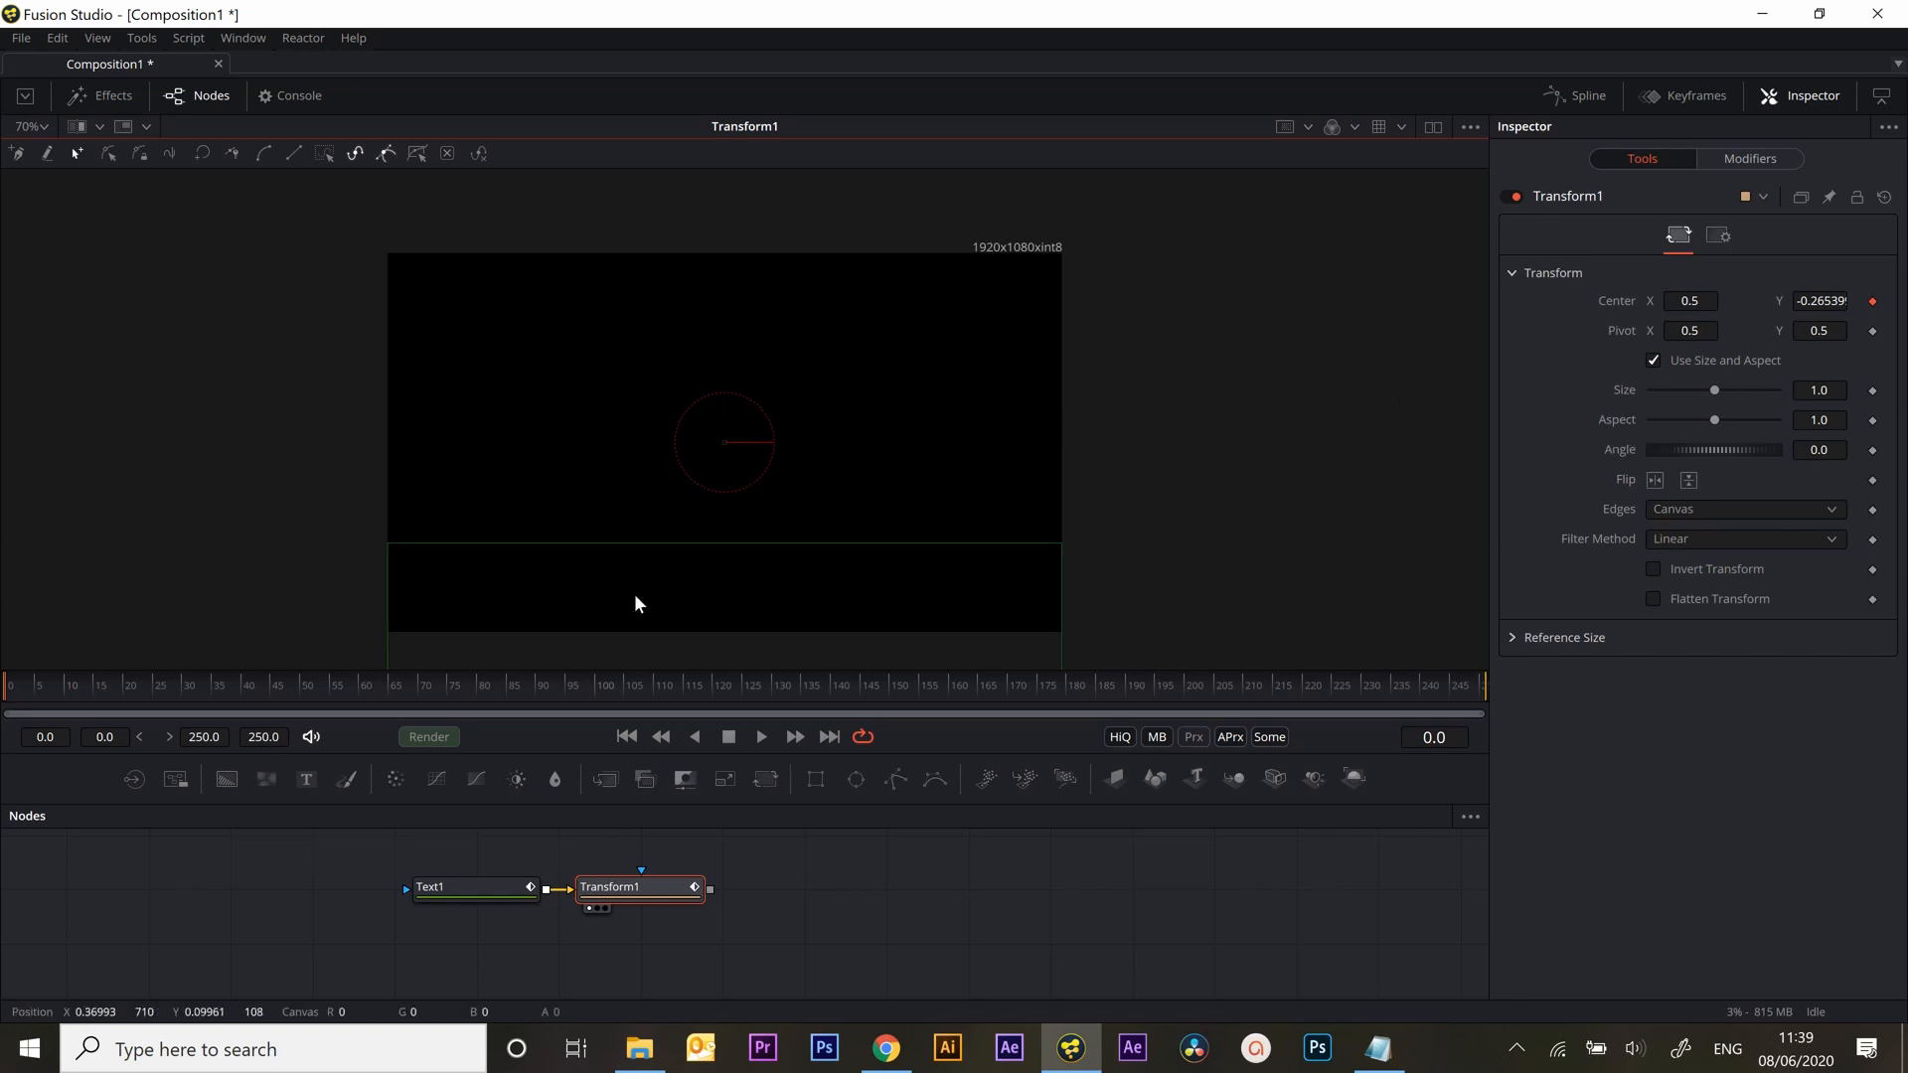
drag(795, 406, 772, 248)
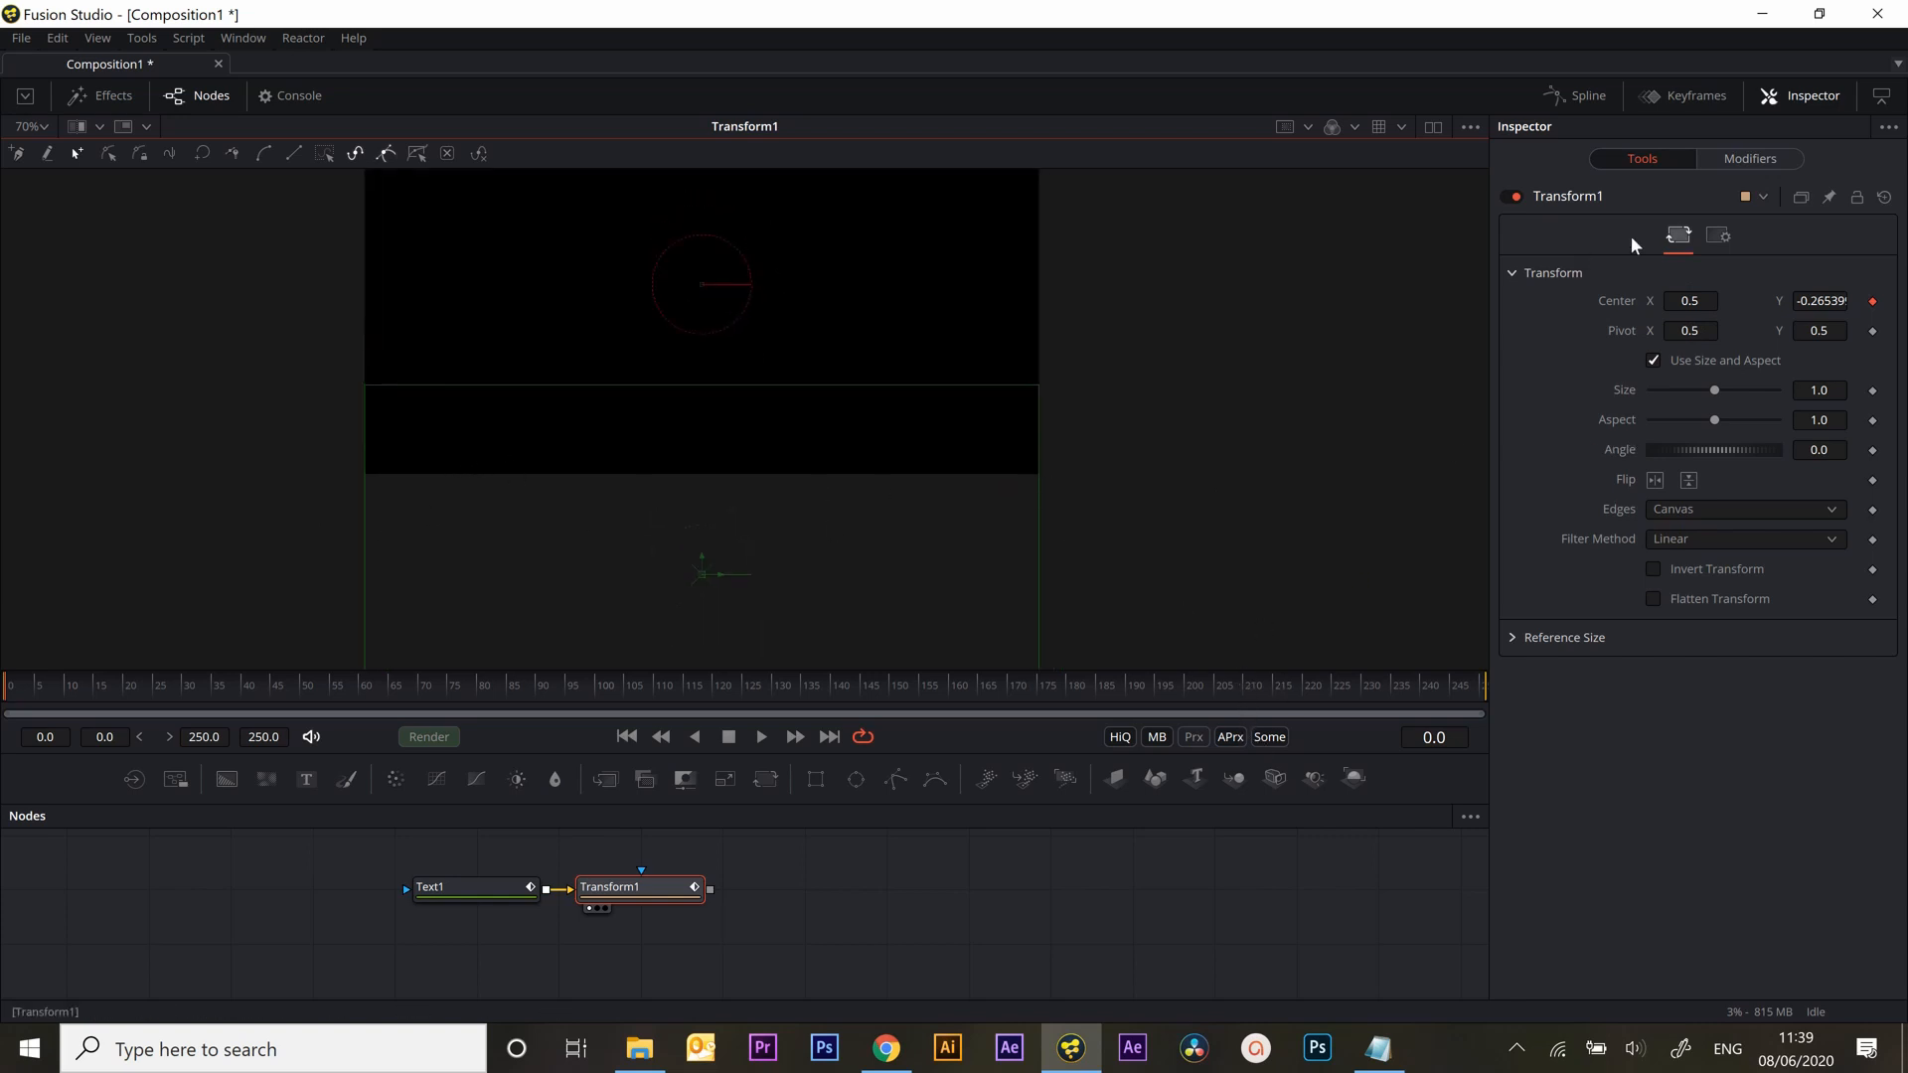
click(1507, 635)
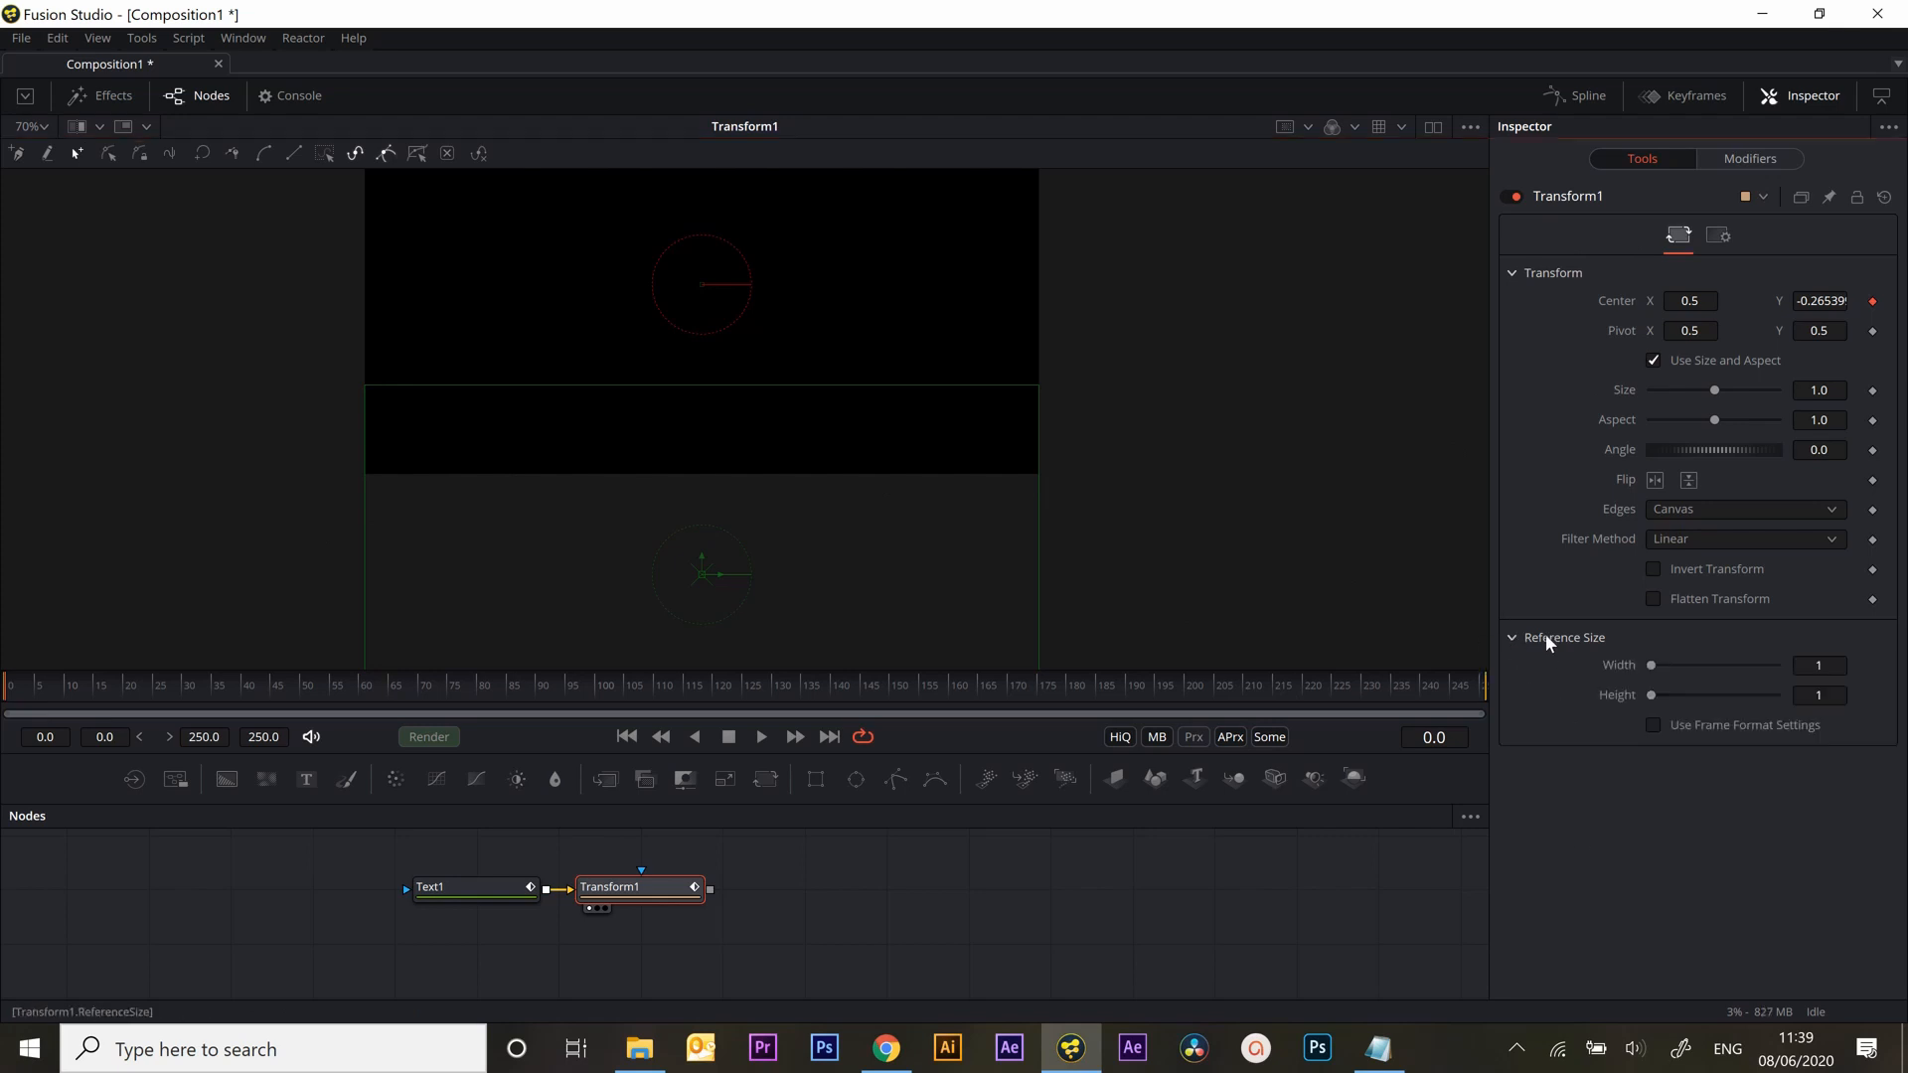
click(1653, 724)
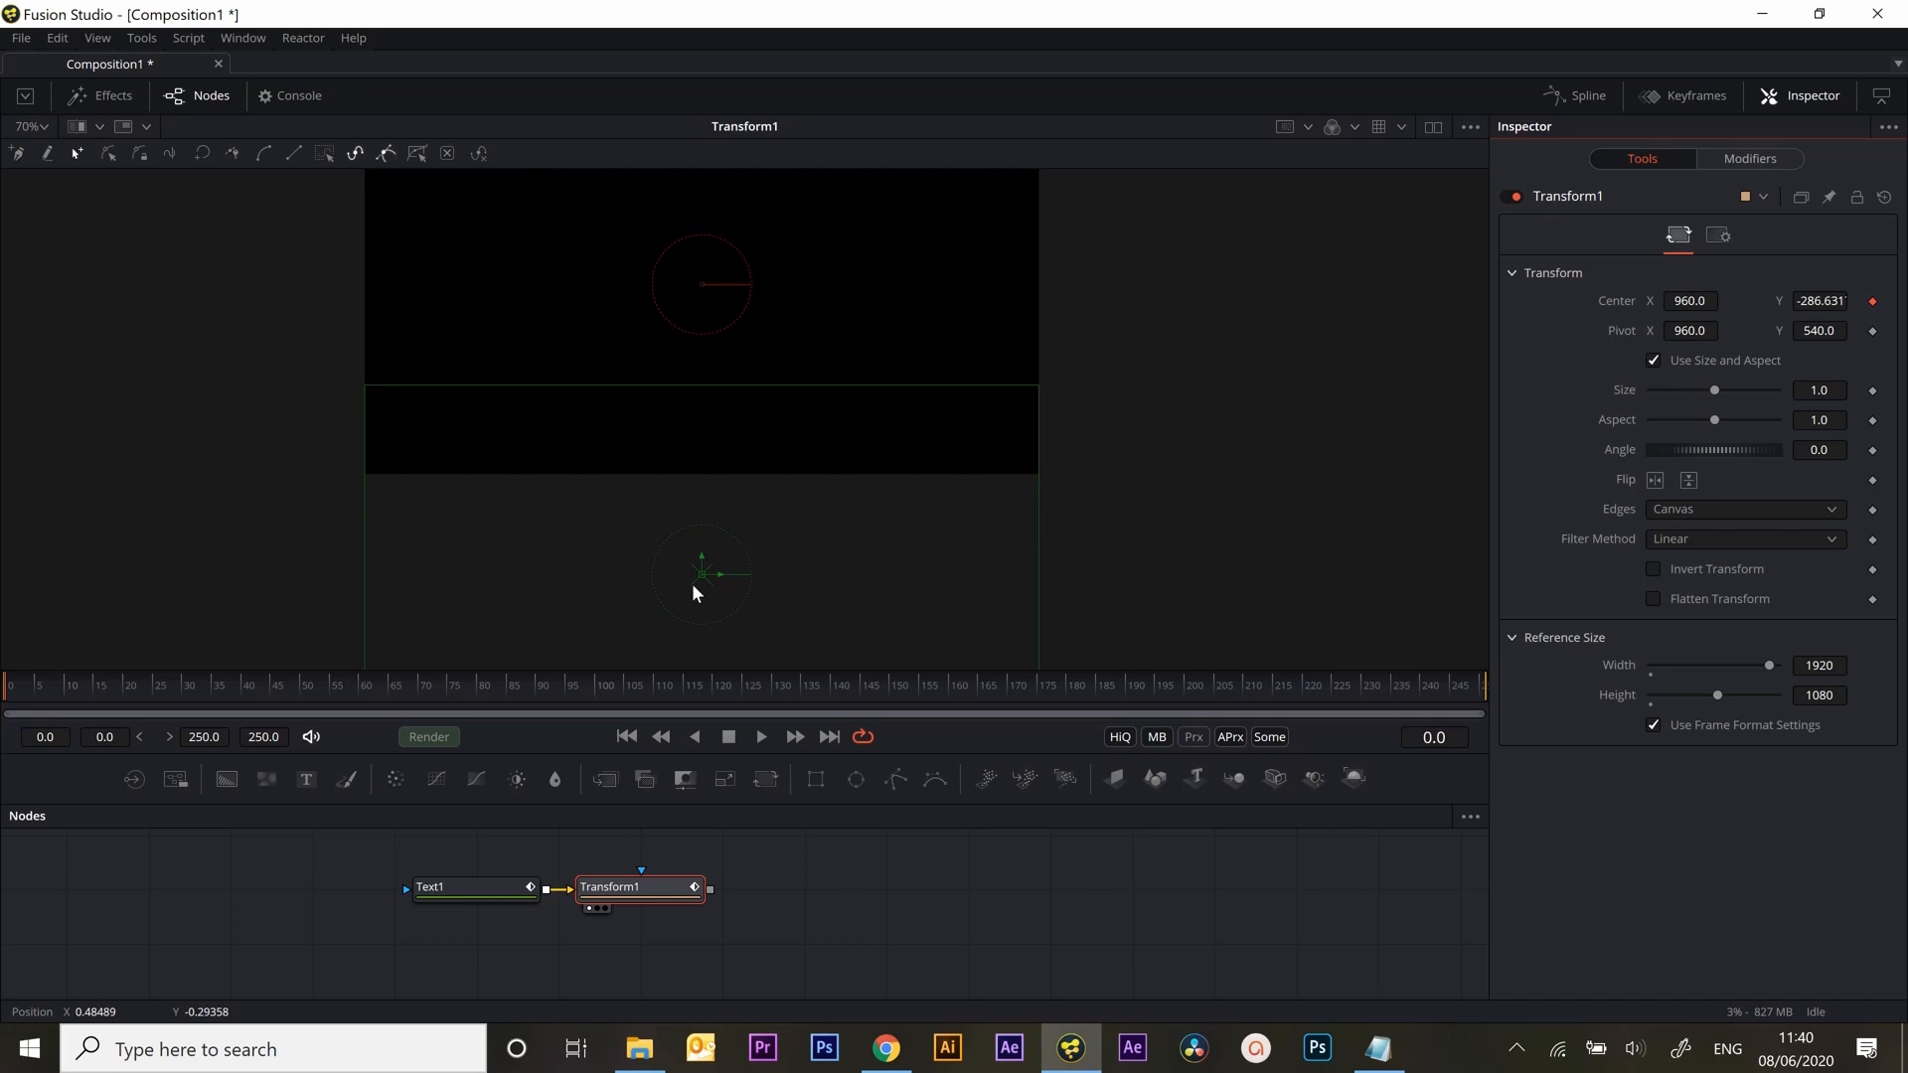
Set the Transform's Center Y to -275
drag(700, 557, 713, 554)
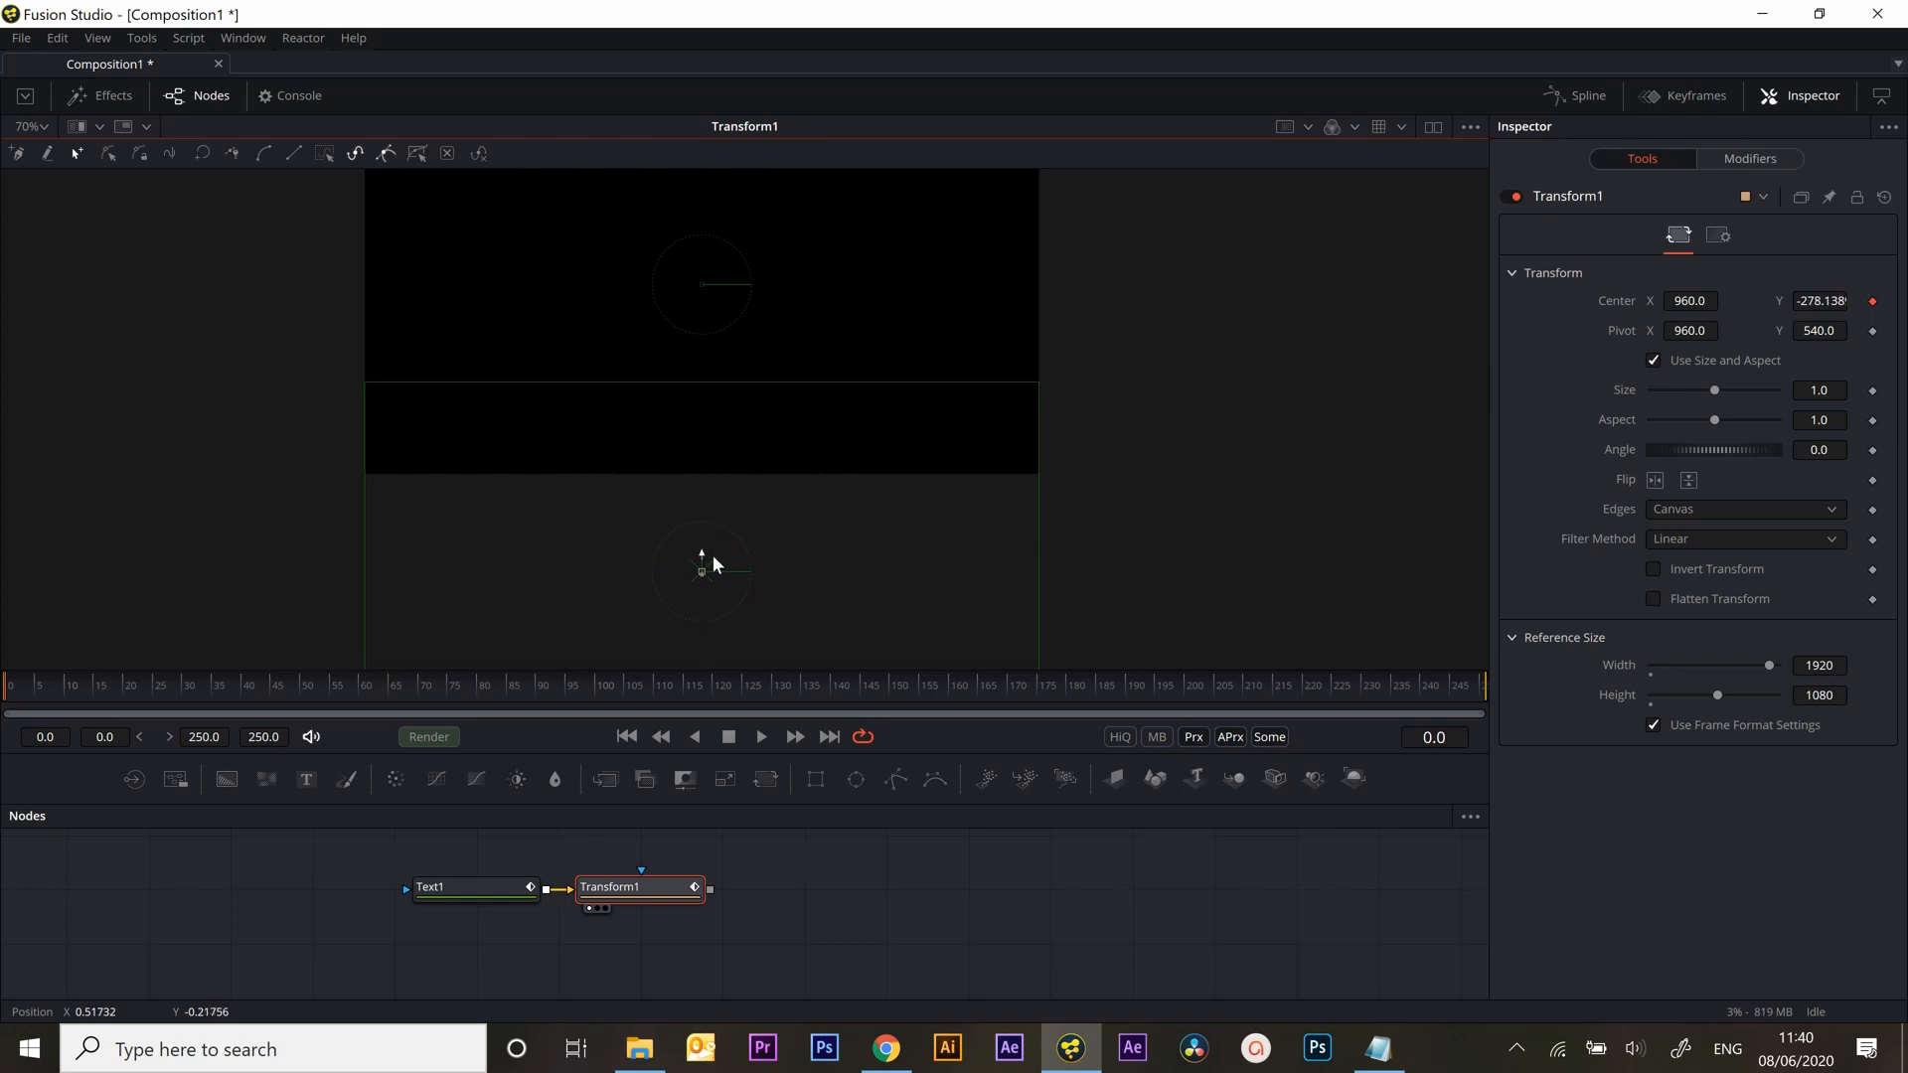
click(1825, 299)
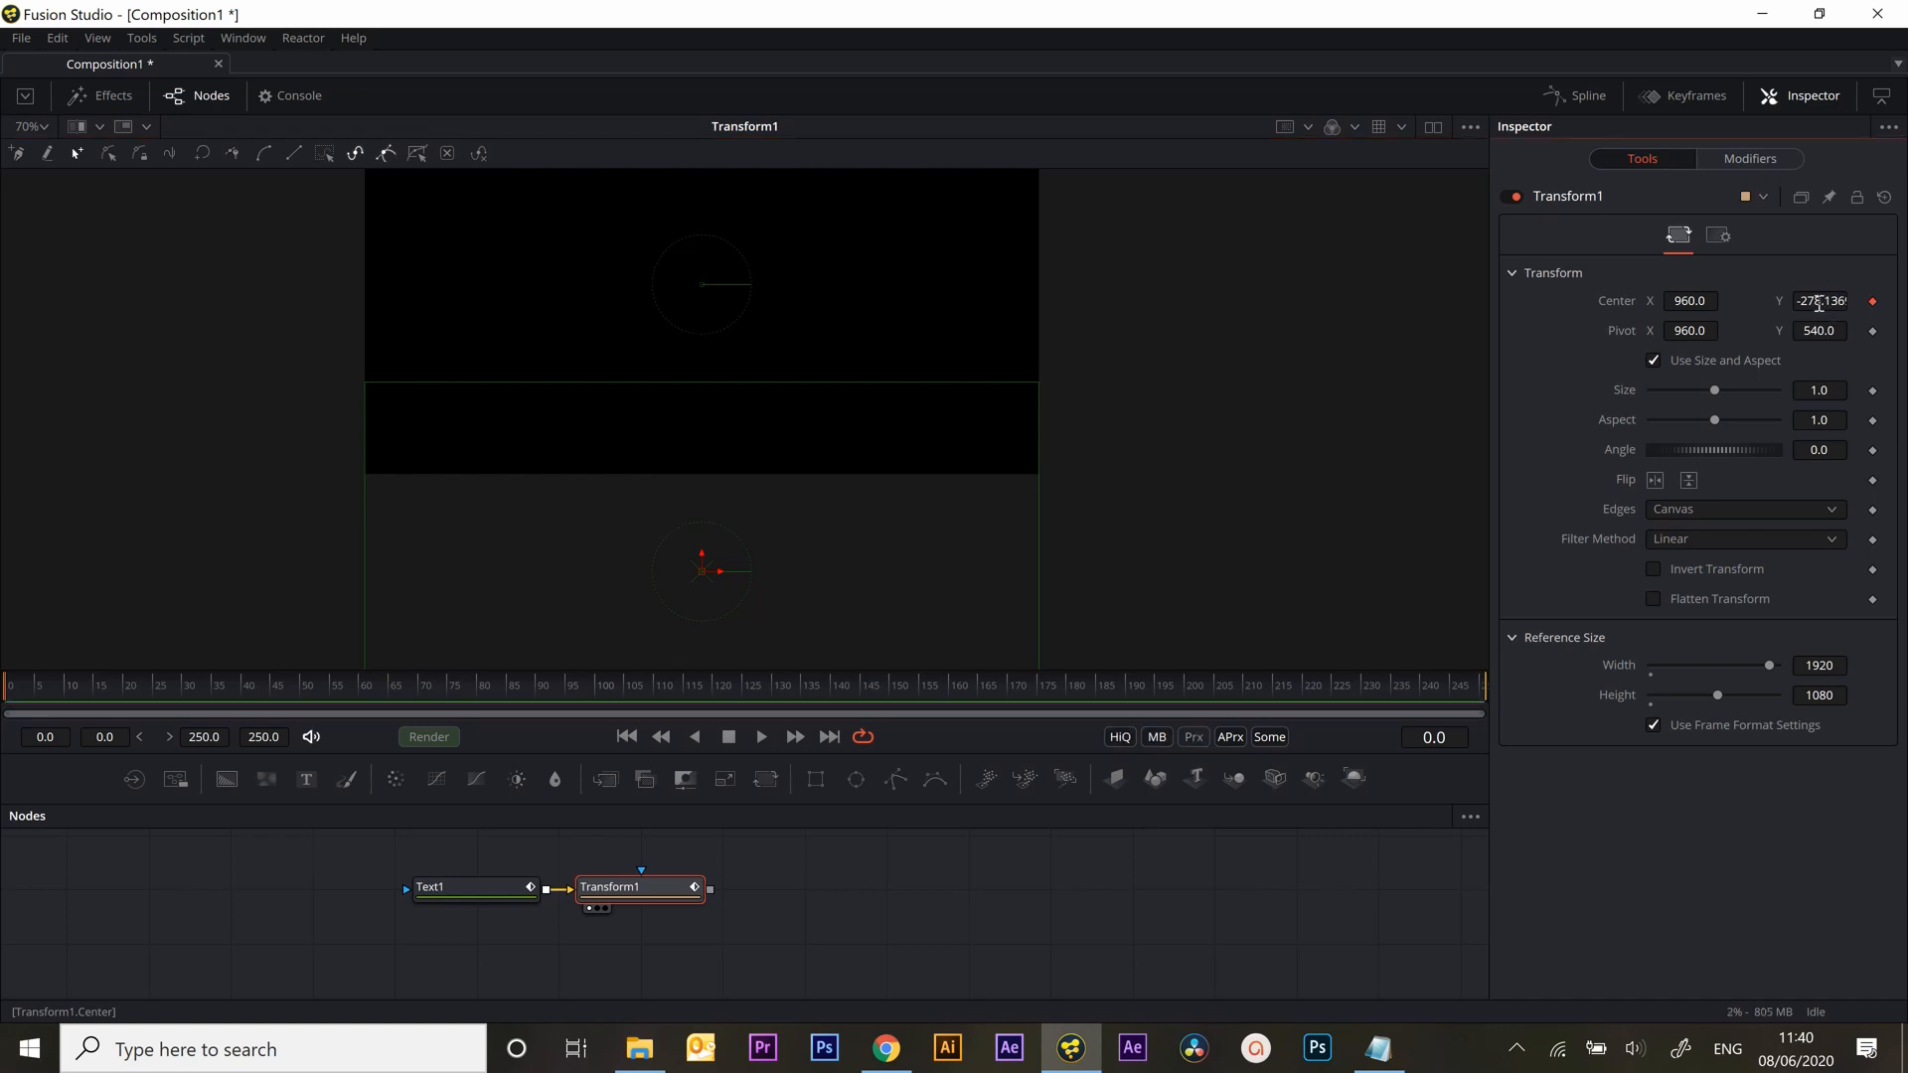
click(1817, 300)
key(BackSpace)
key(Tab)
click(1823, 301)
key(BackSpace)
text(5)
key(Tab)
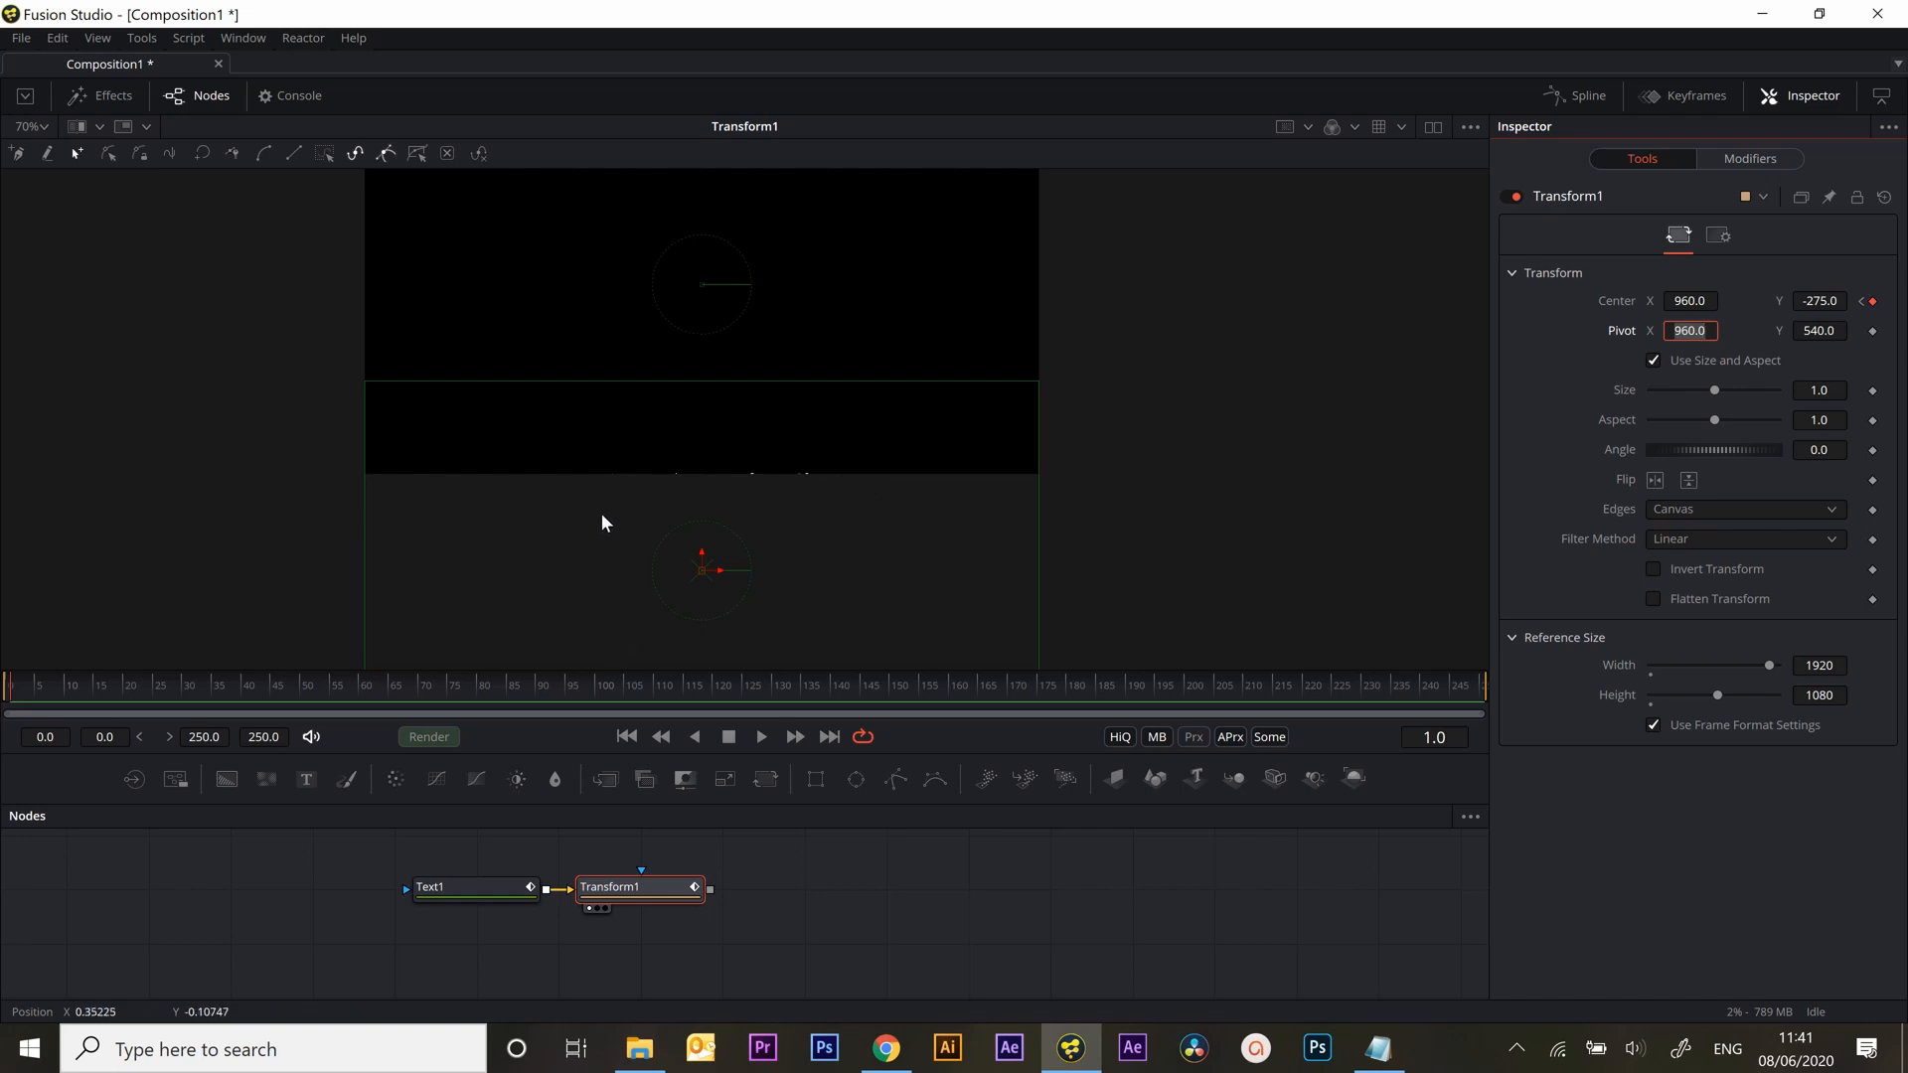
Open the Spline editor and display the Transform1 Center displacement curve
click(641, 885)
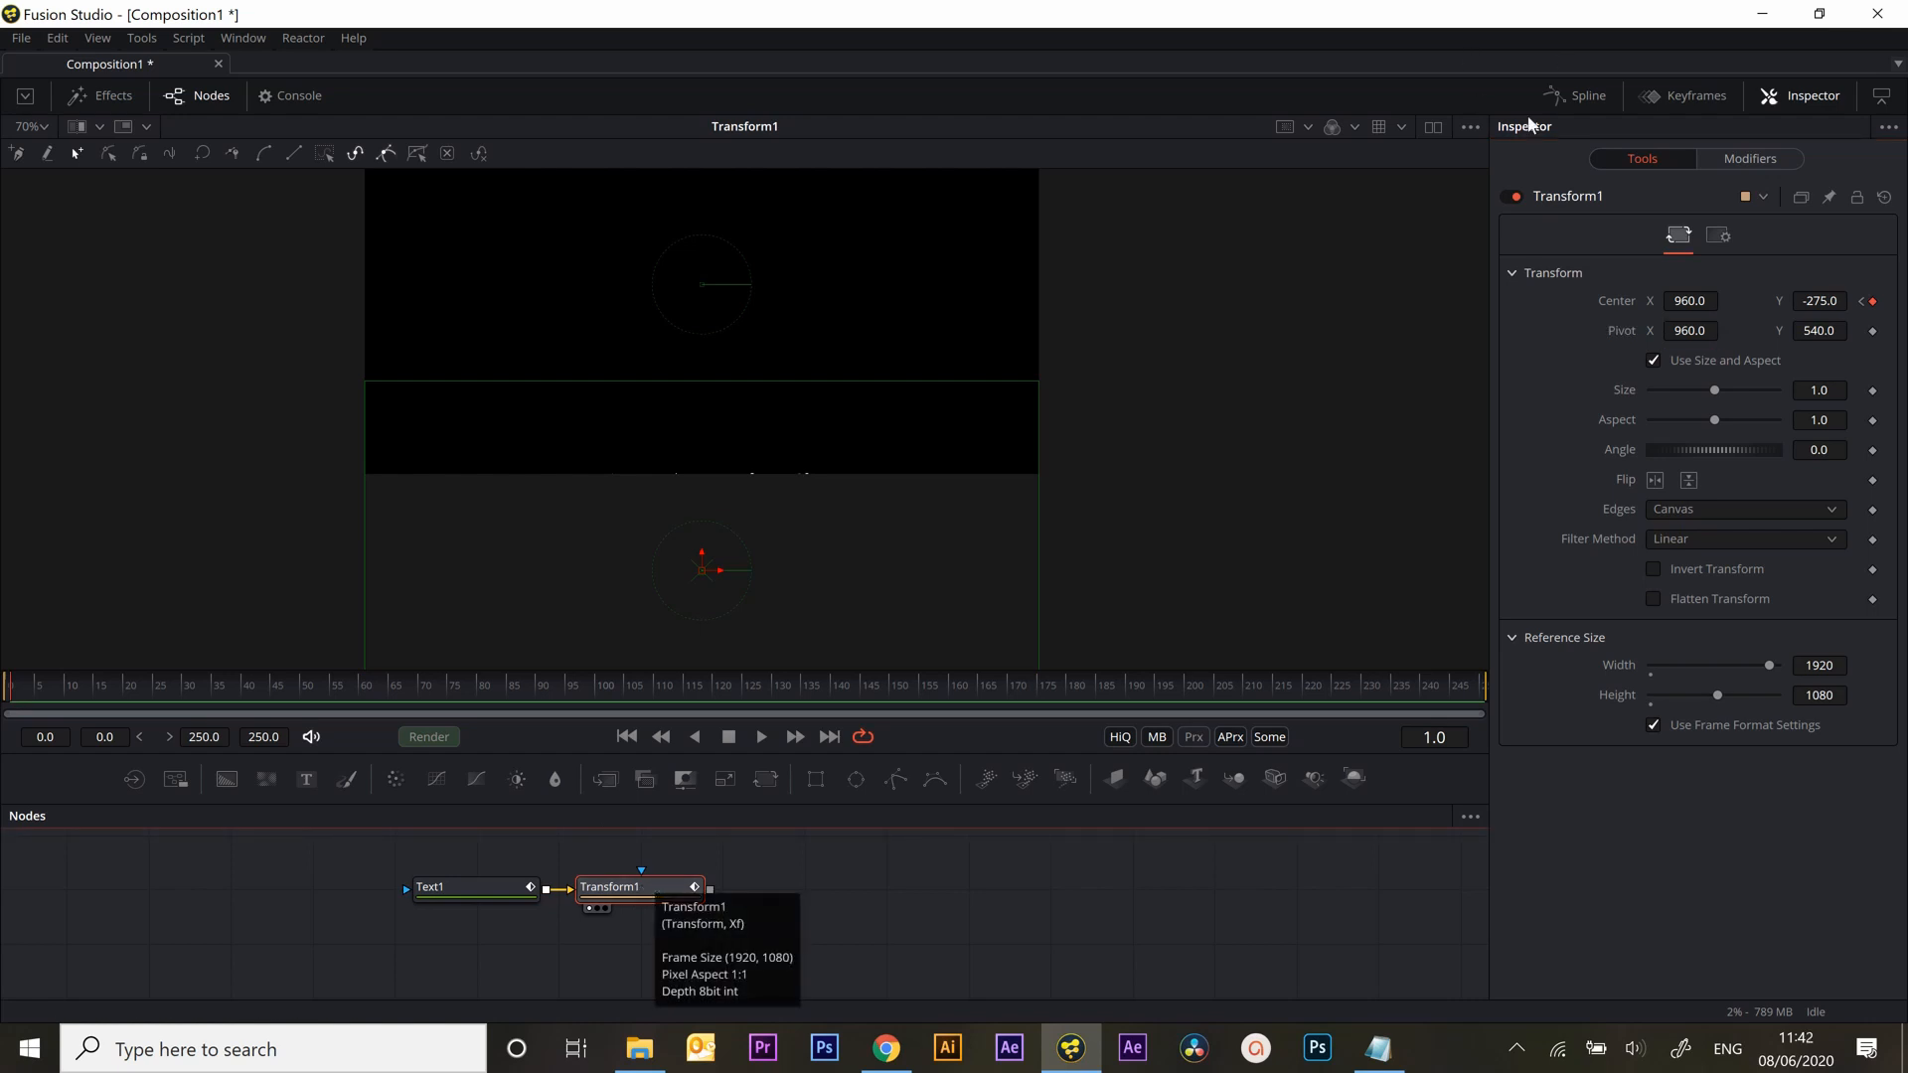
click(1578, 95)
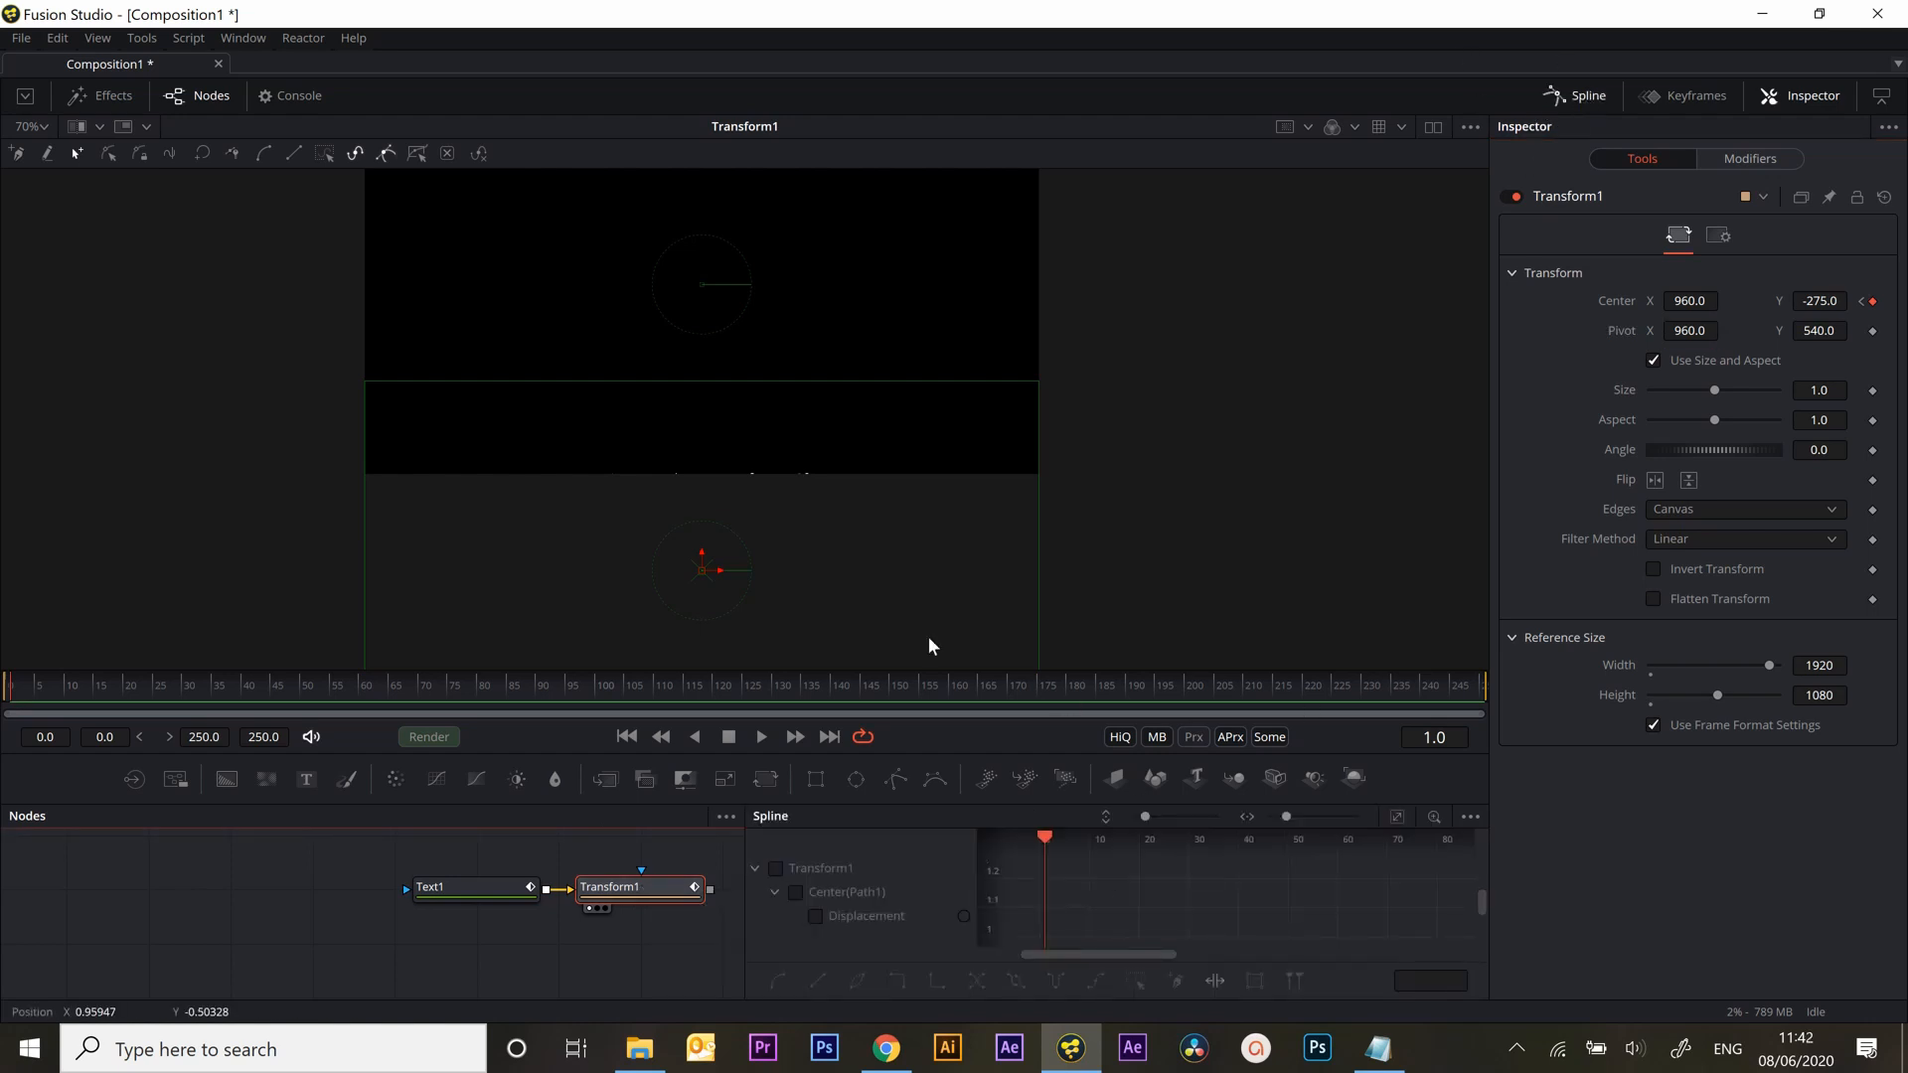
drag(942, 672, 939, 401)
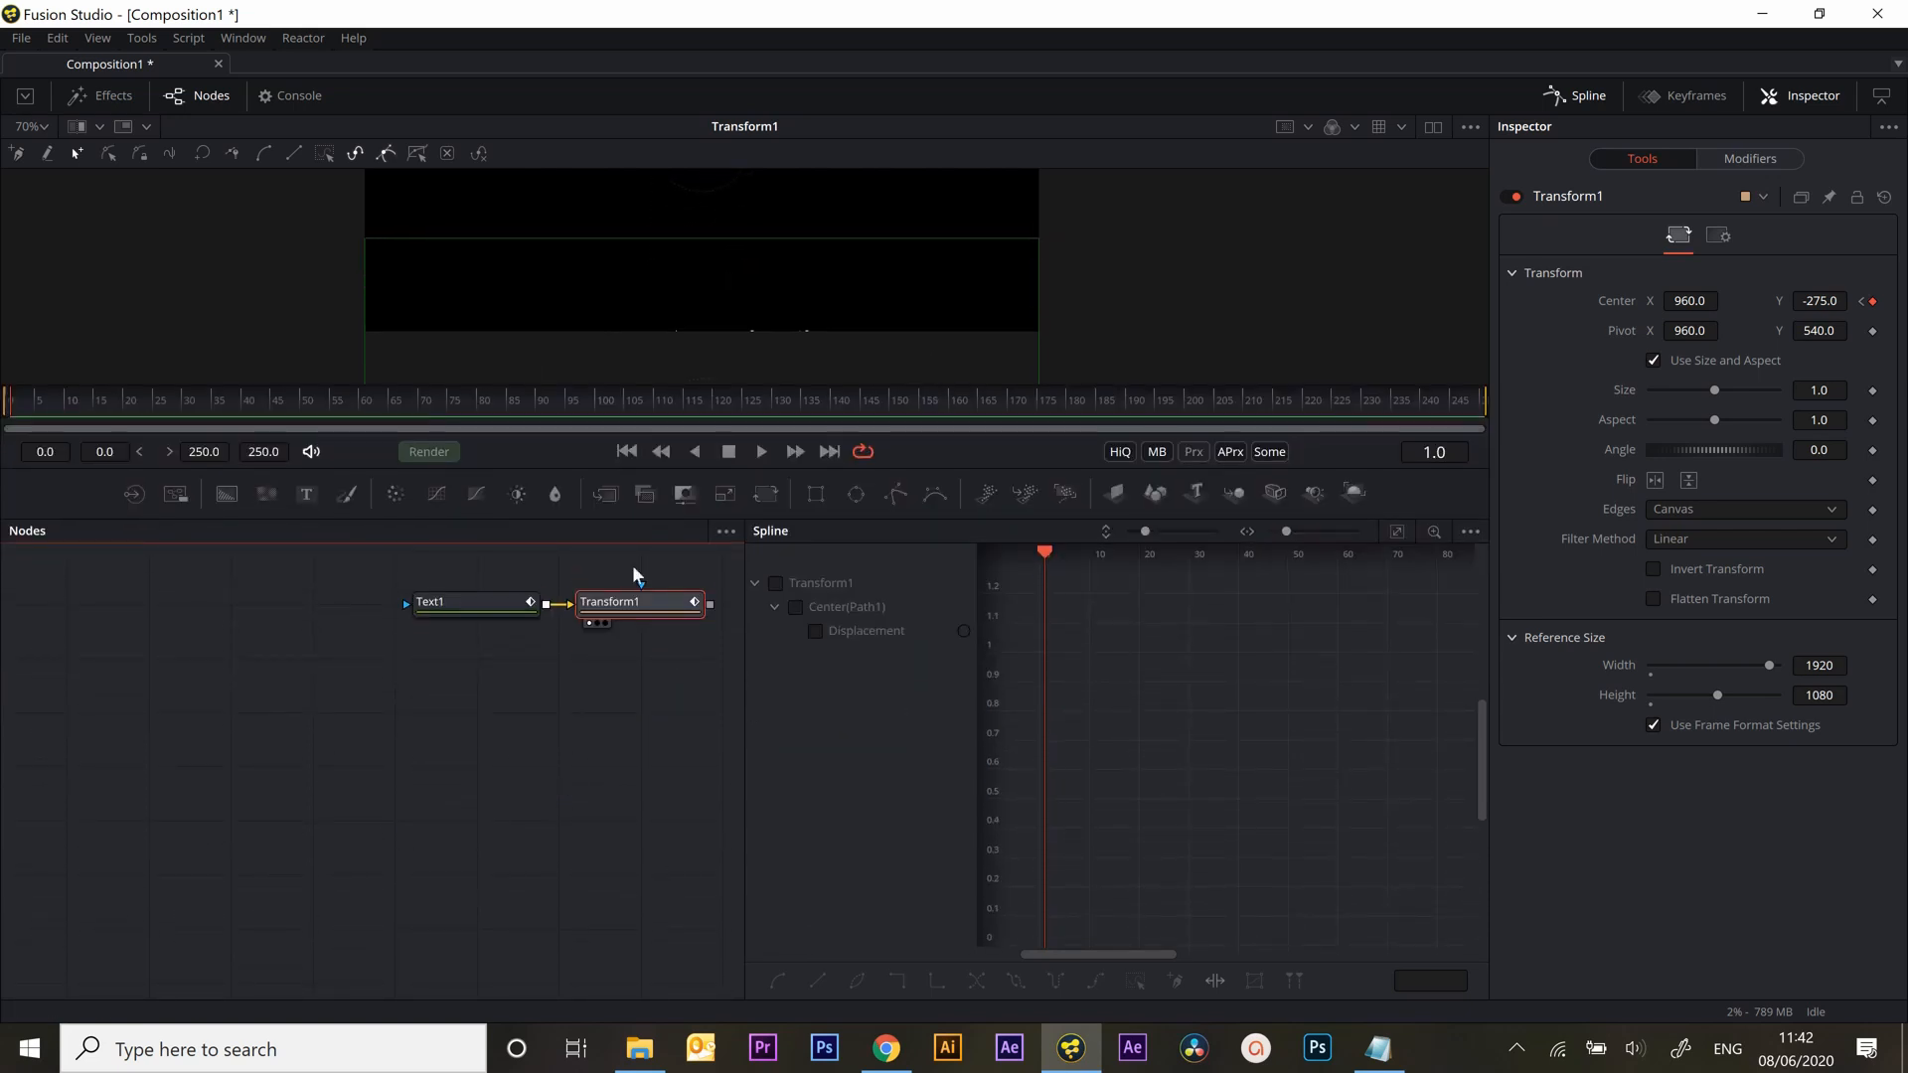
click(781, 587)
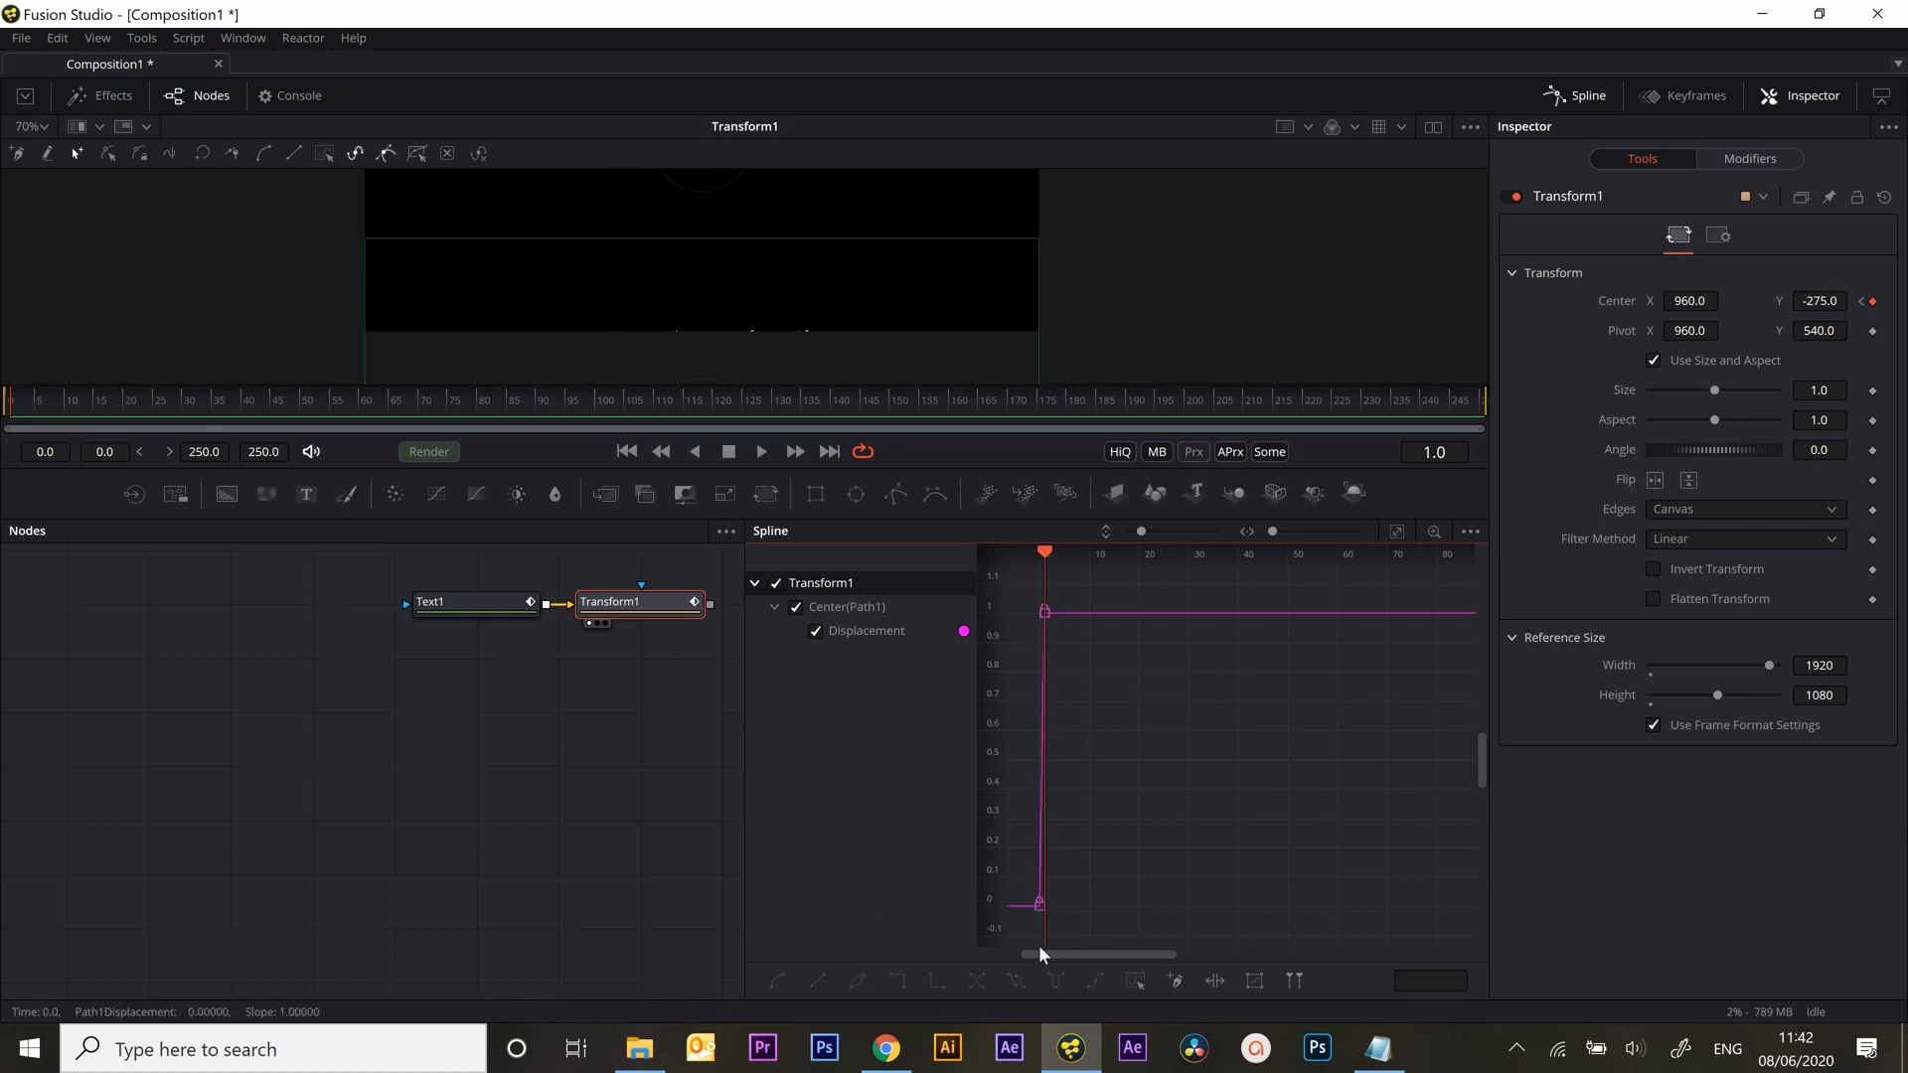
Select all Center keyframes and make the curve keep extrapolating past its last keyframe
key(ctrl+a)
drag(1142, 532, 1141, 530)
click(1397, 531)
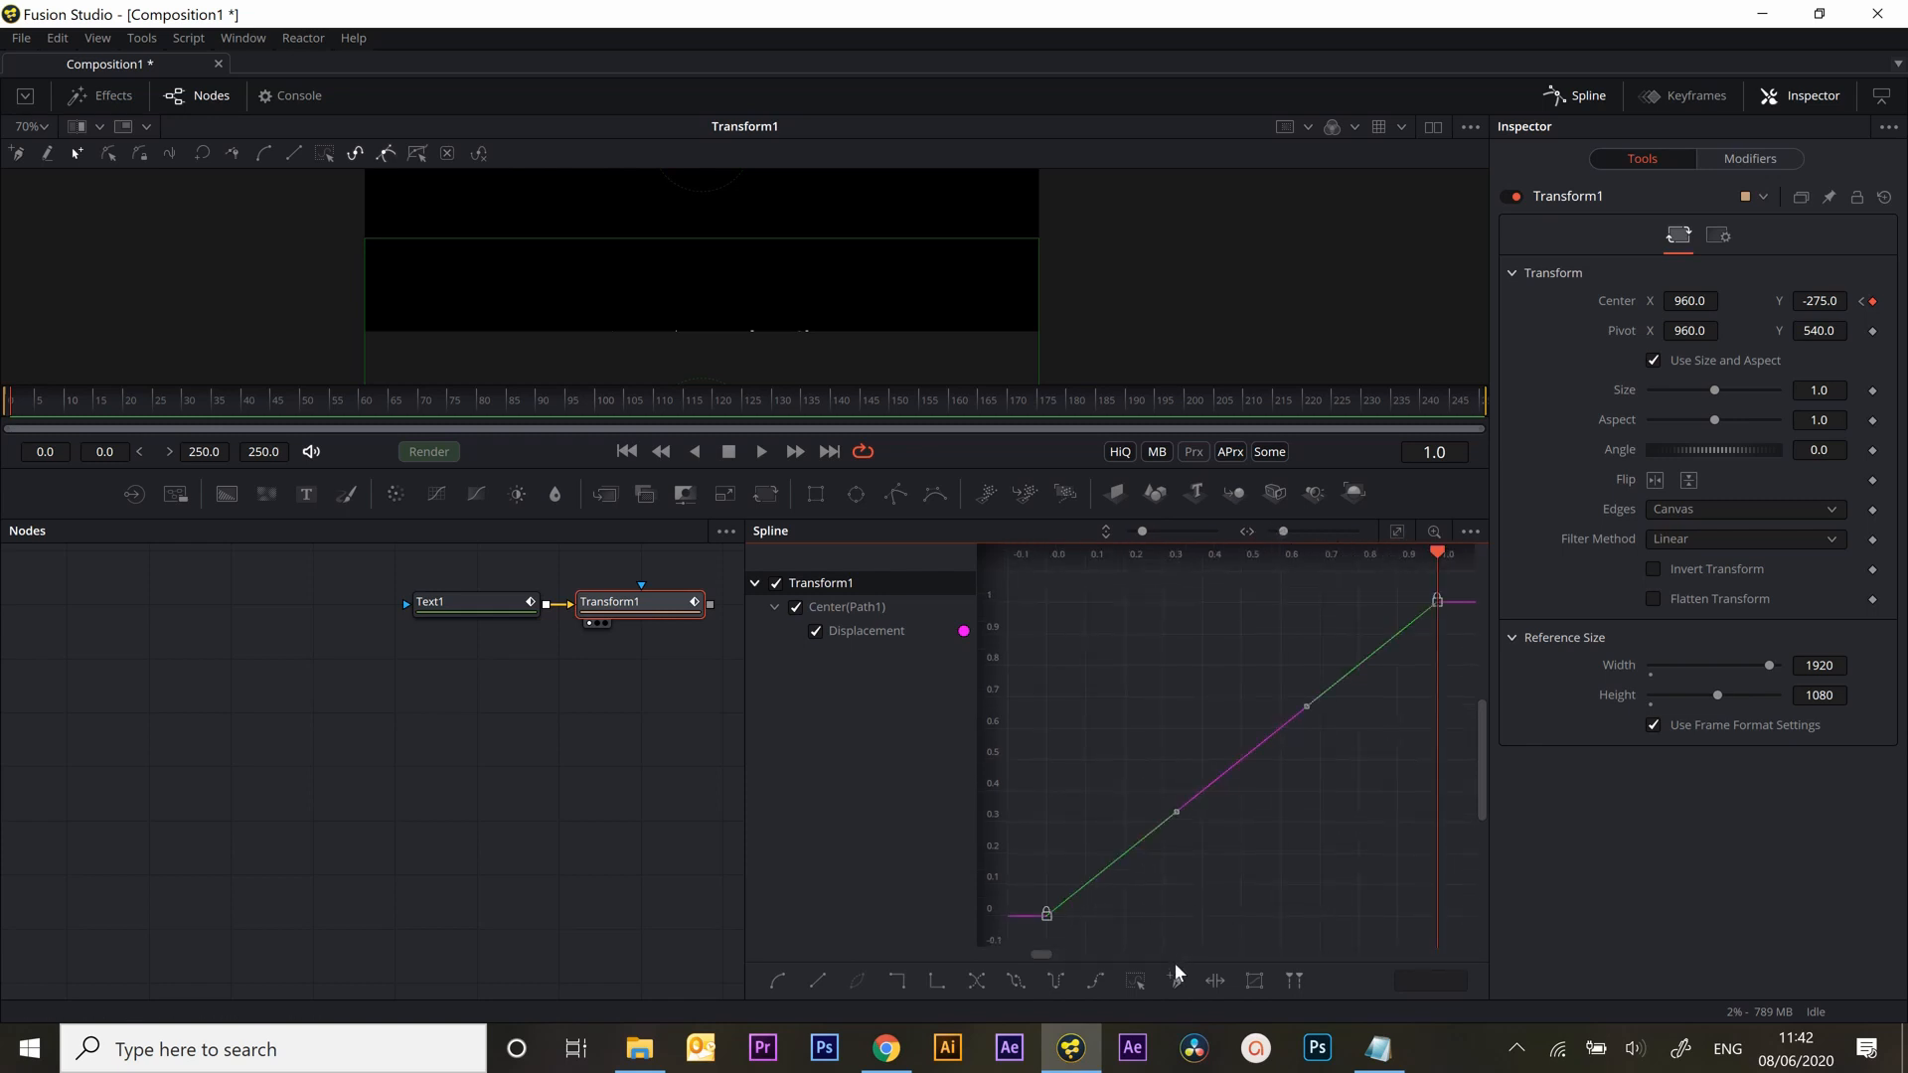
scroll(1201, 912, down, 3)
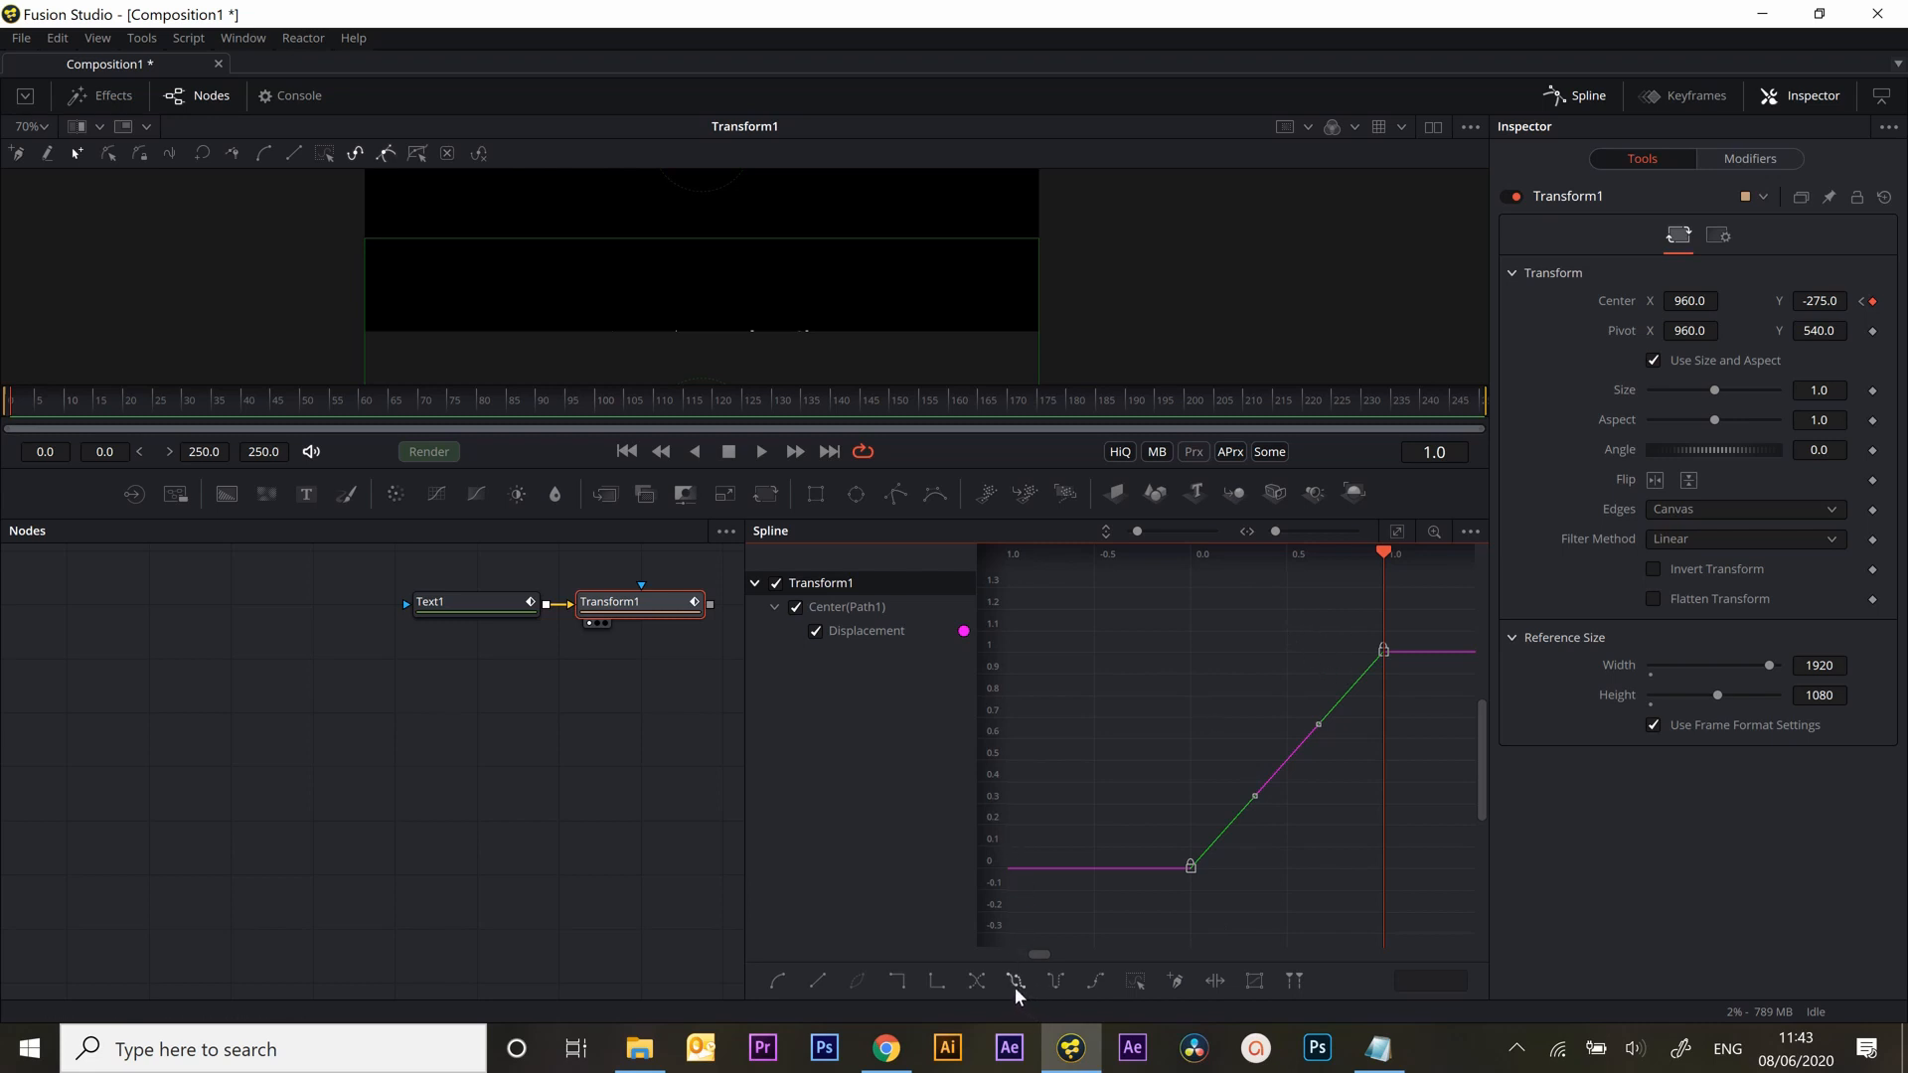
click(1094, 980)
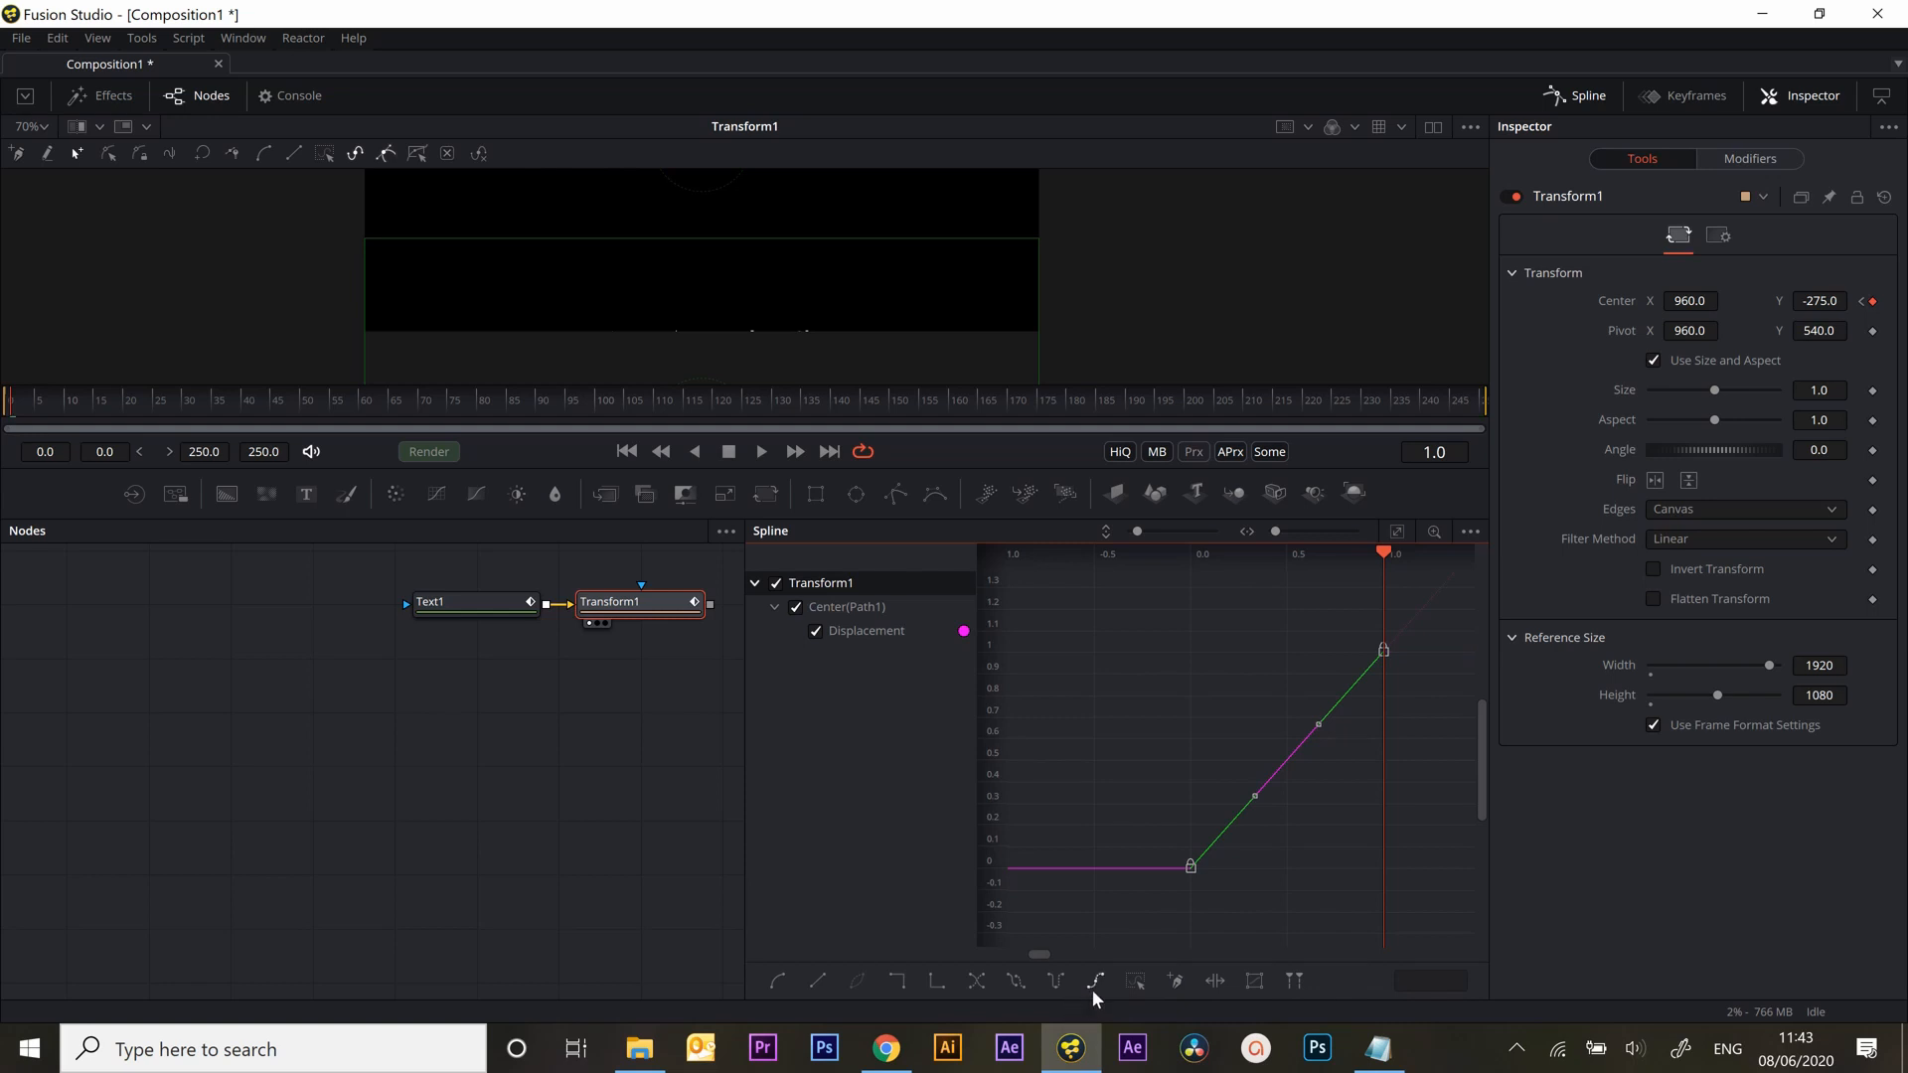
Apply Gradient Extrapolation to the displacement curve and undo it
right_click(1311, 643)
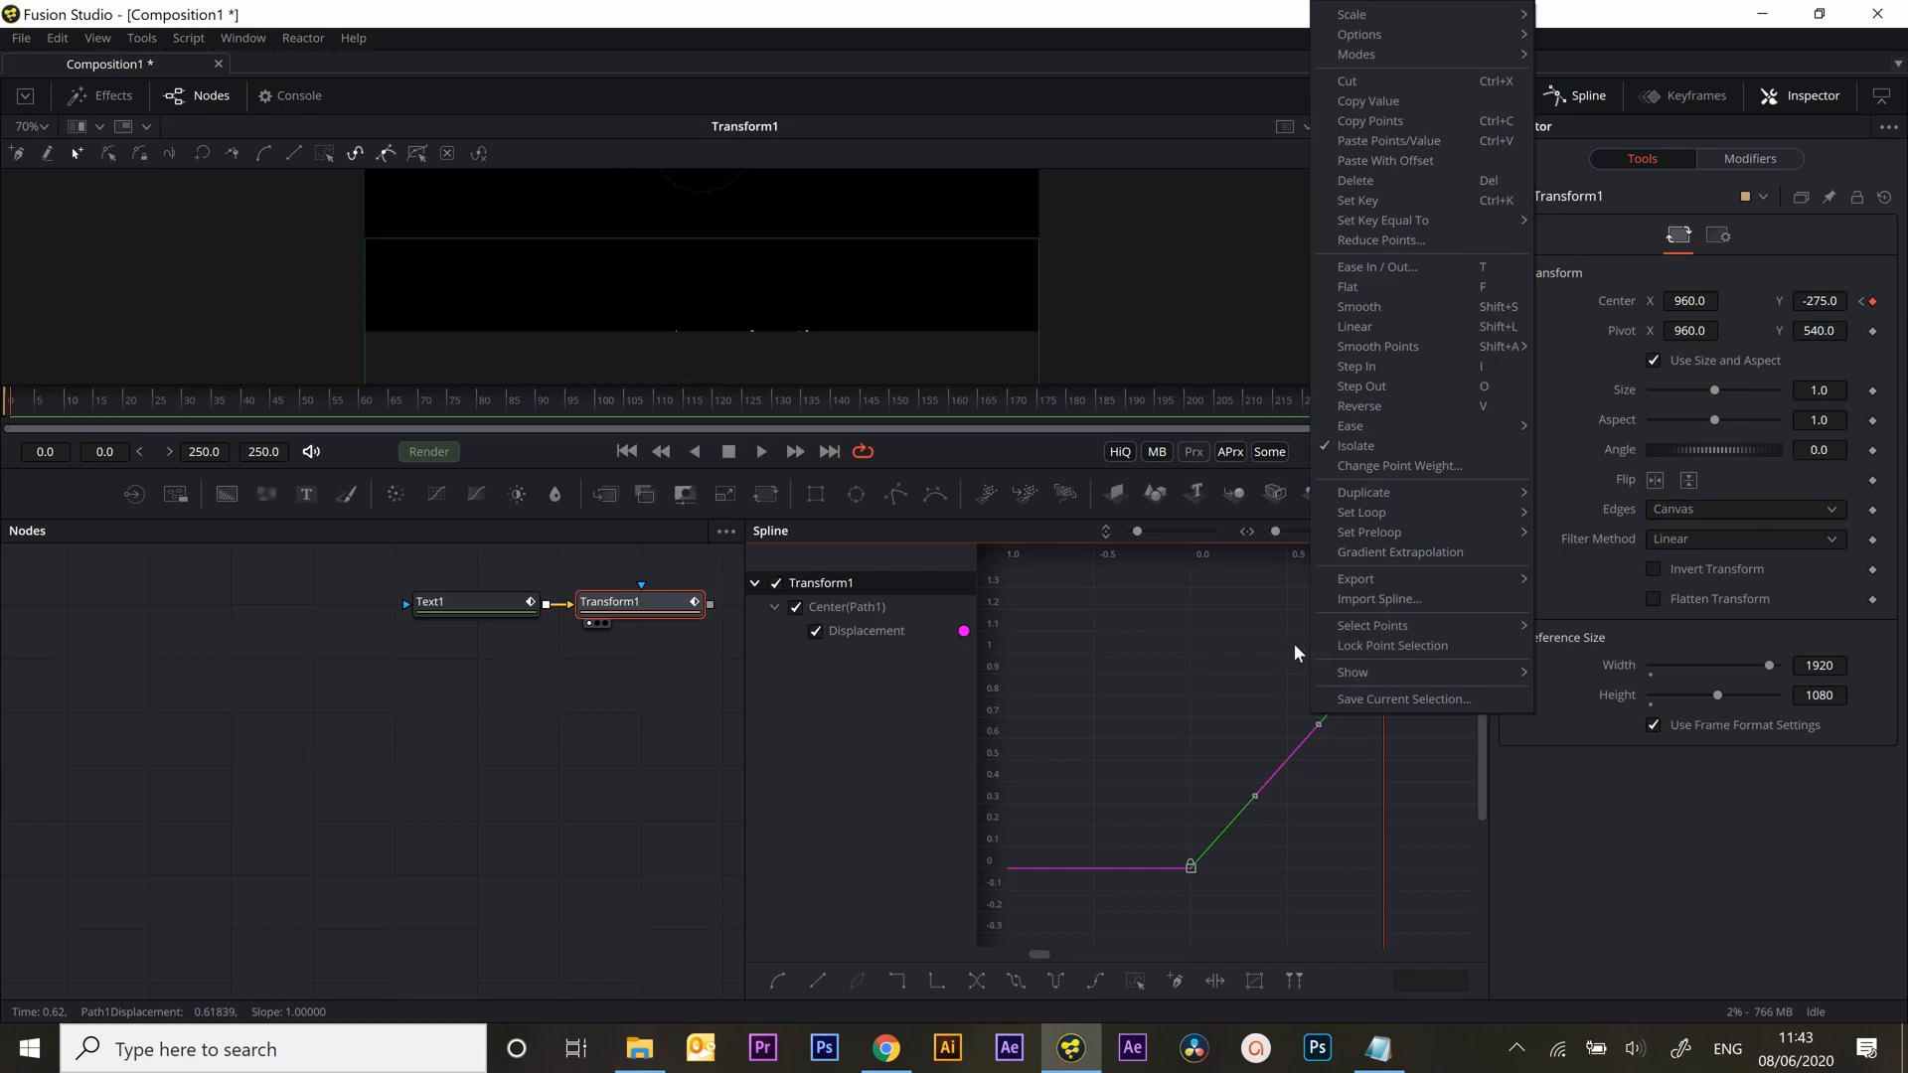
click(1367, 552)
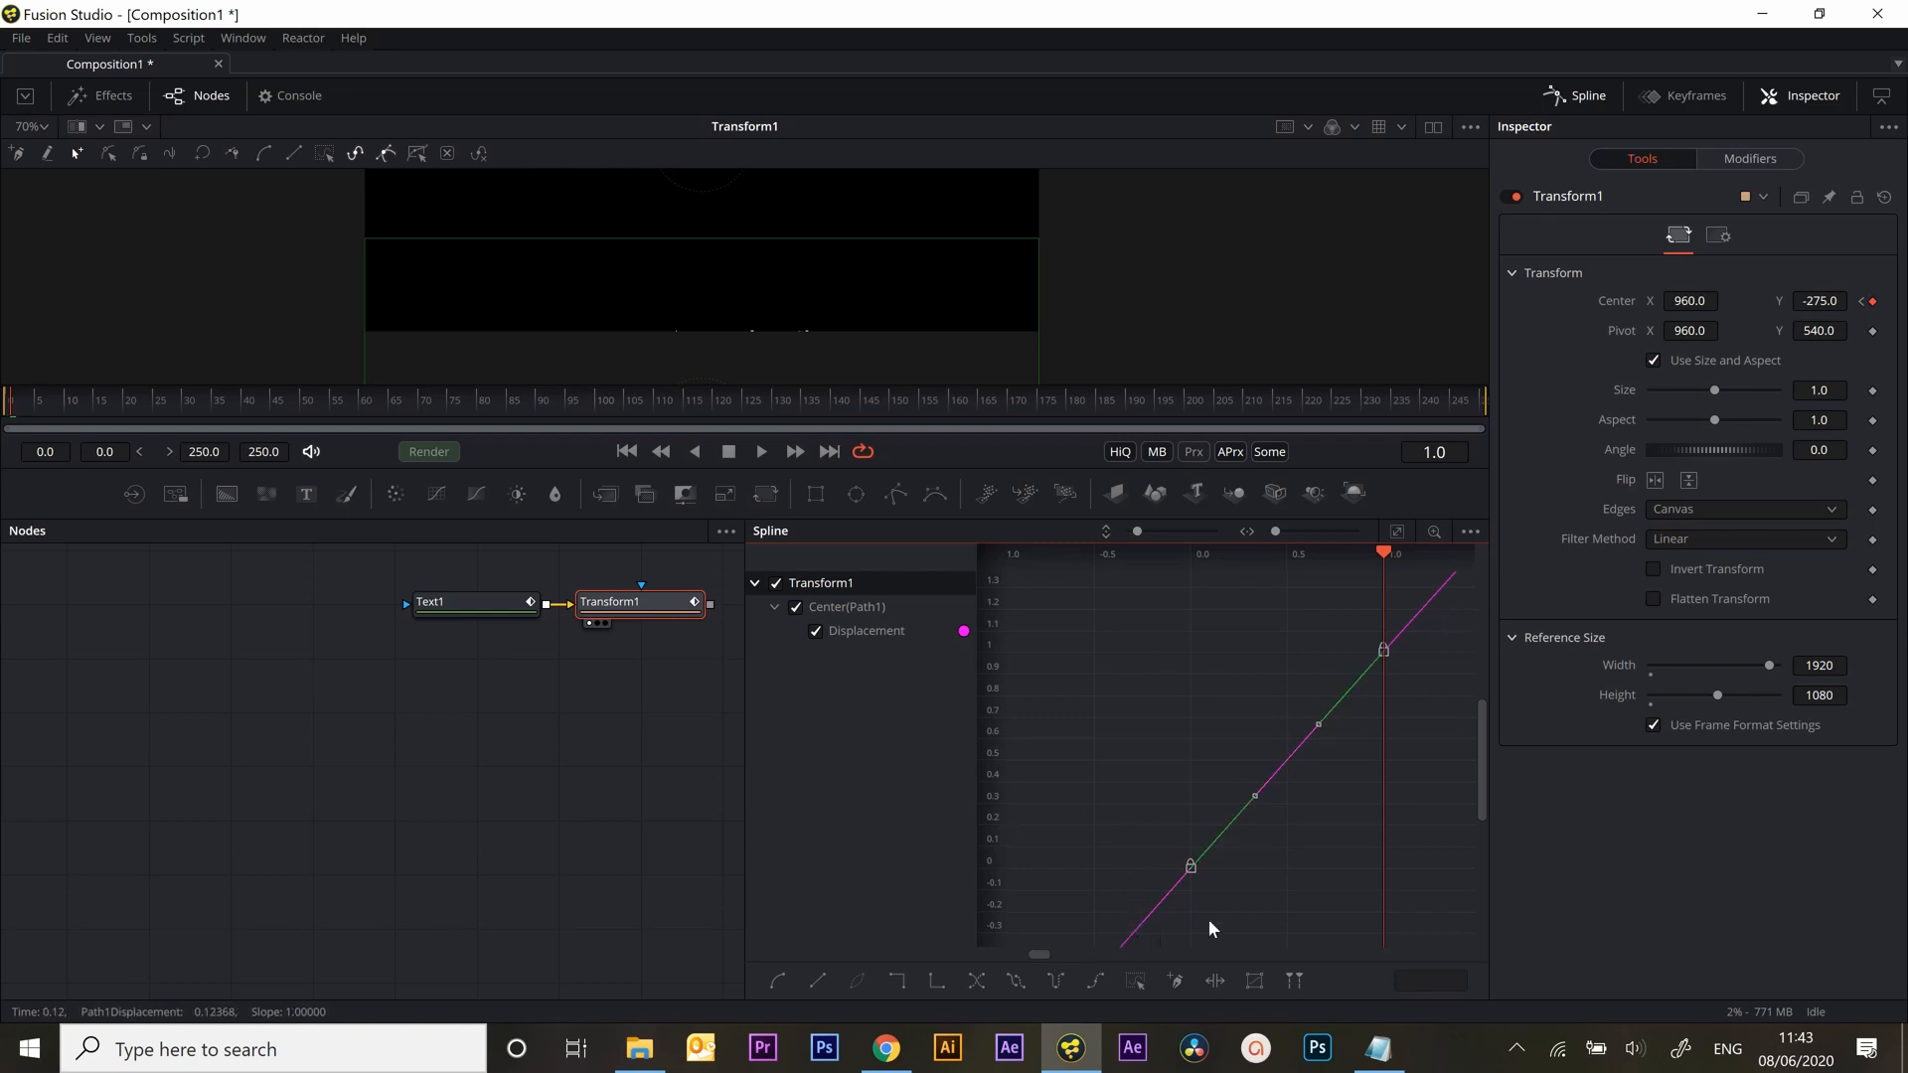
key(ctrl+z)
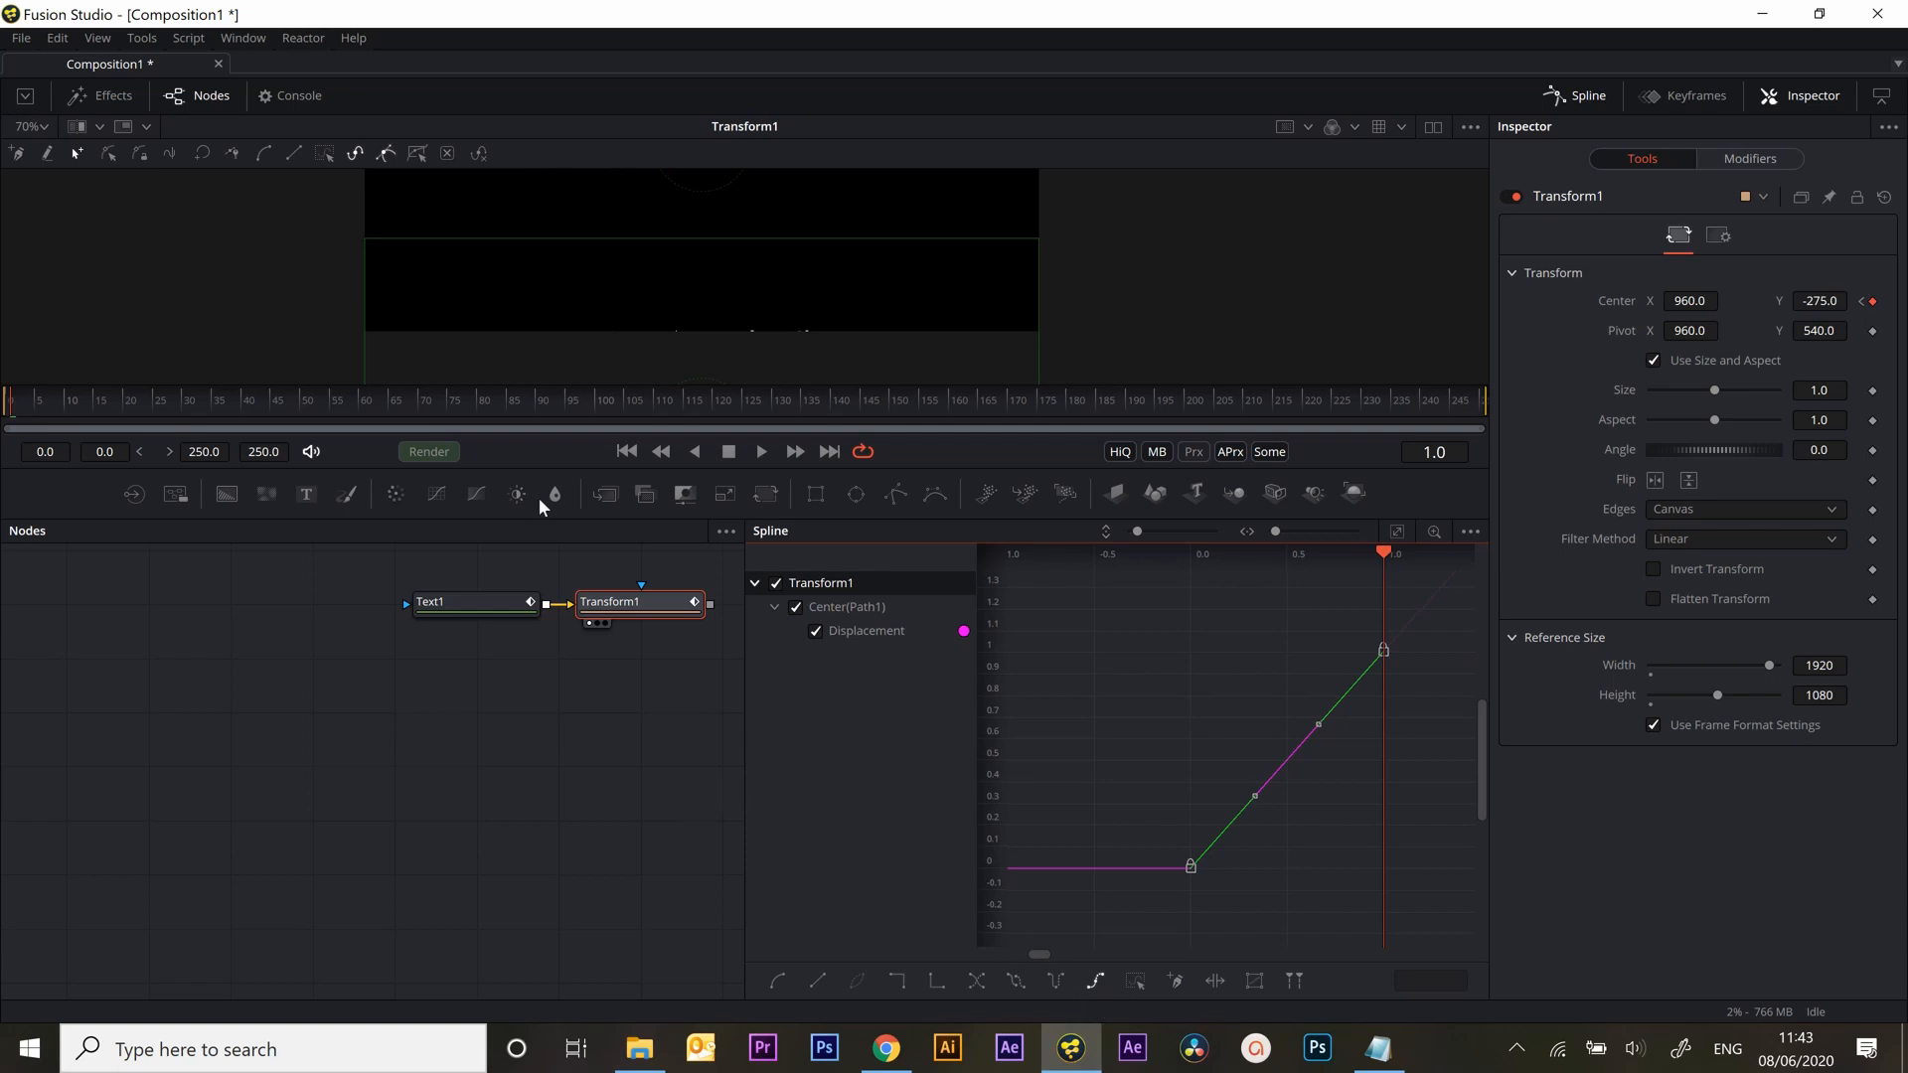
Play back the composition to preview the scrolling credits and close the Spline editor
click(760, 452)
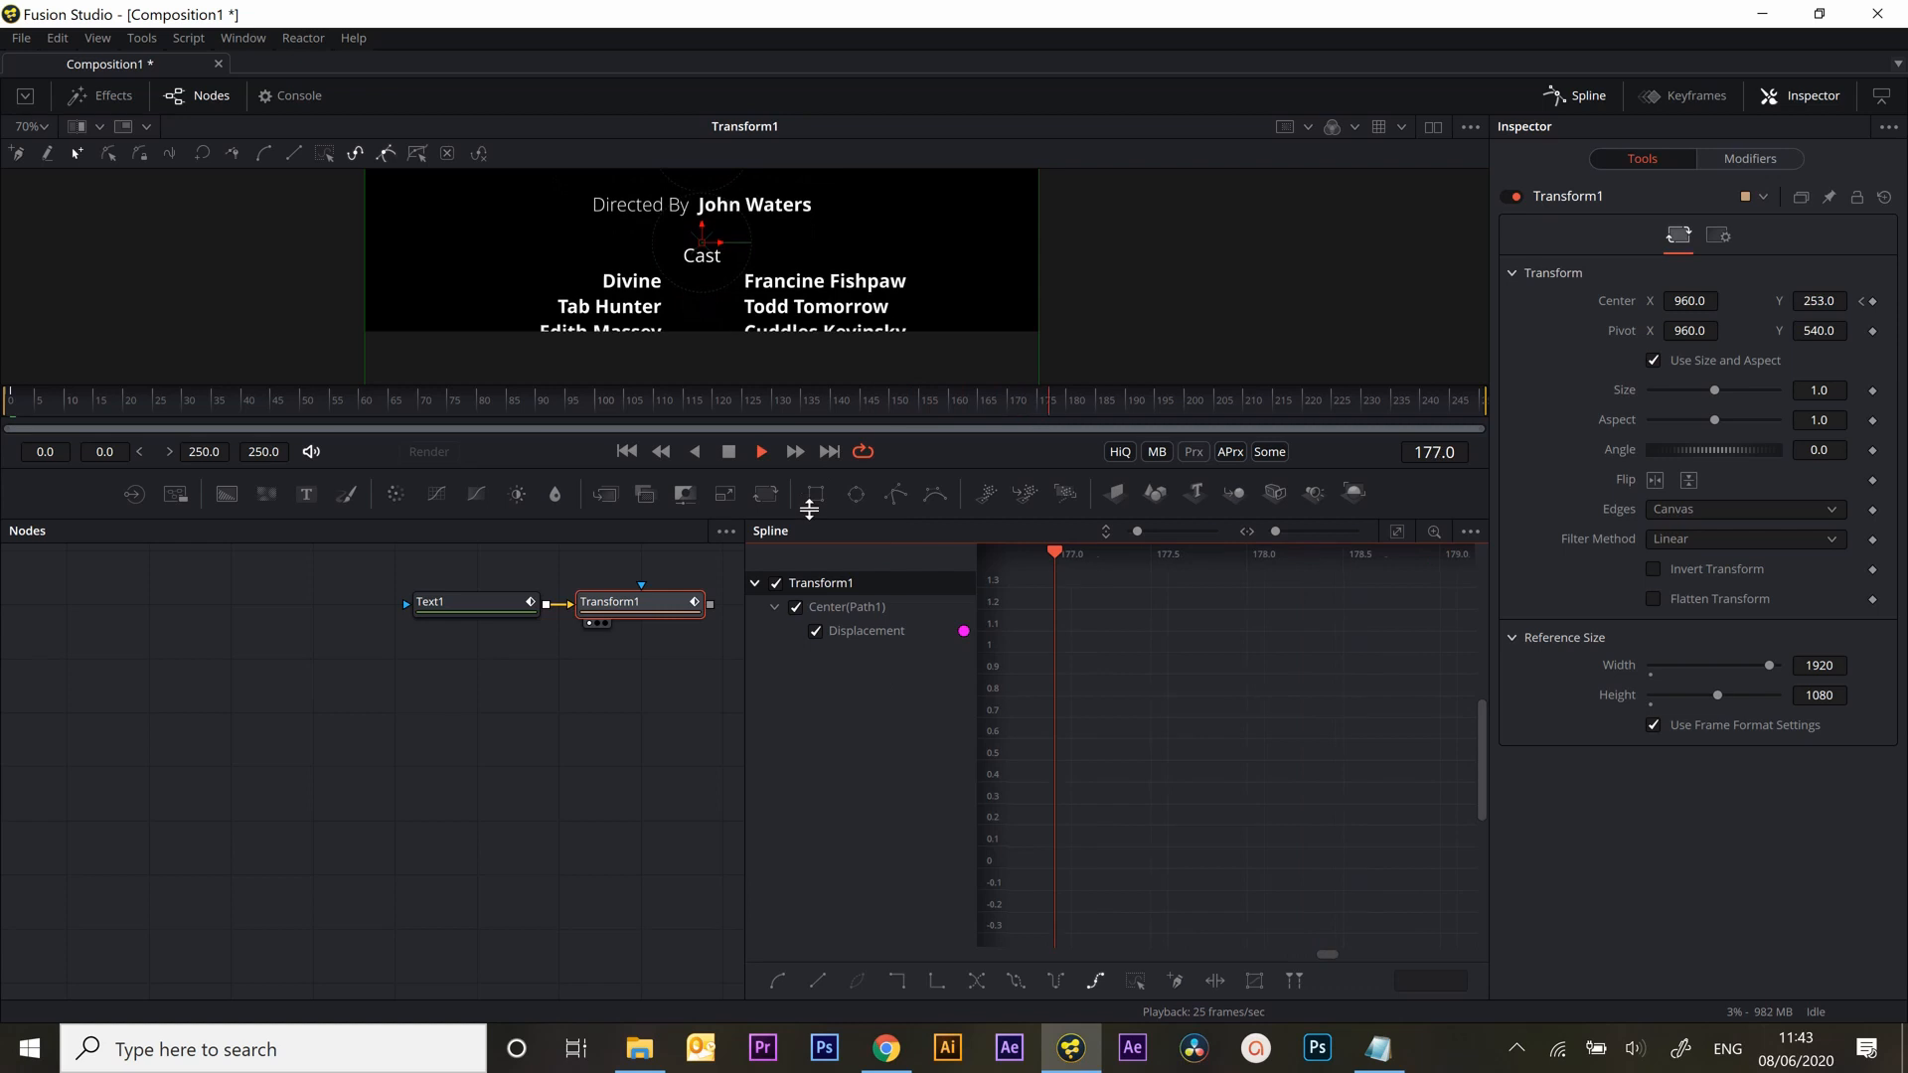
drag(640, 384, 654, 637)
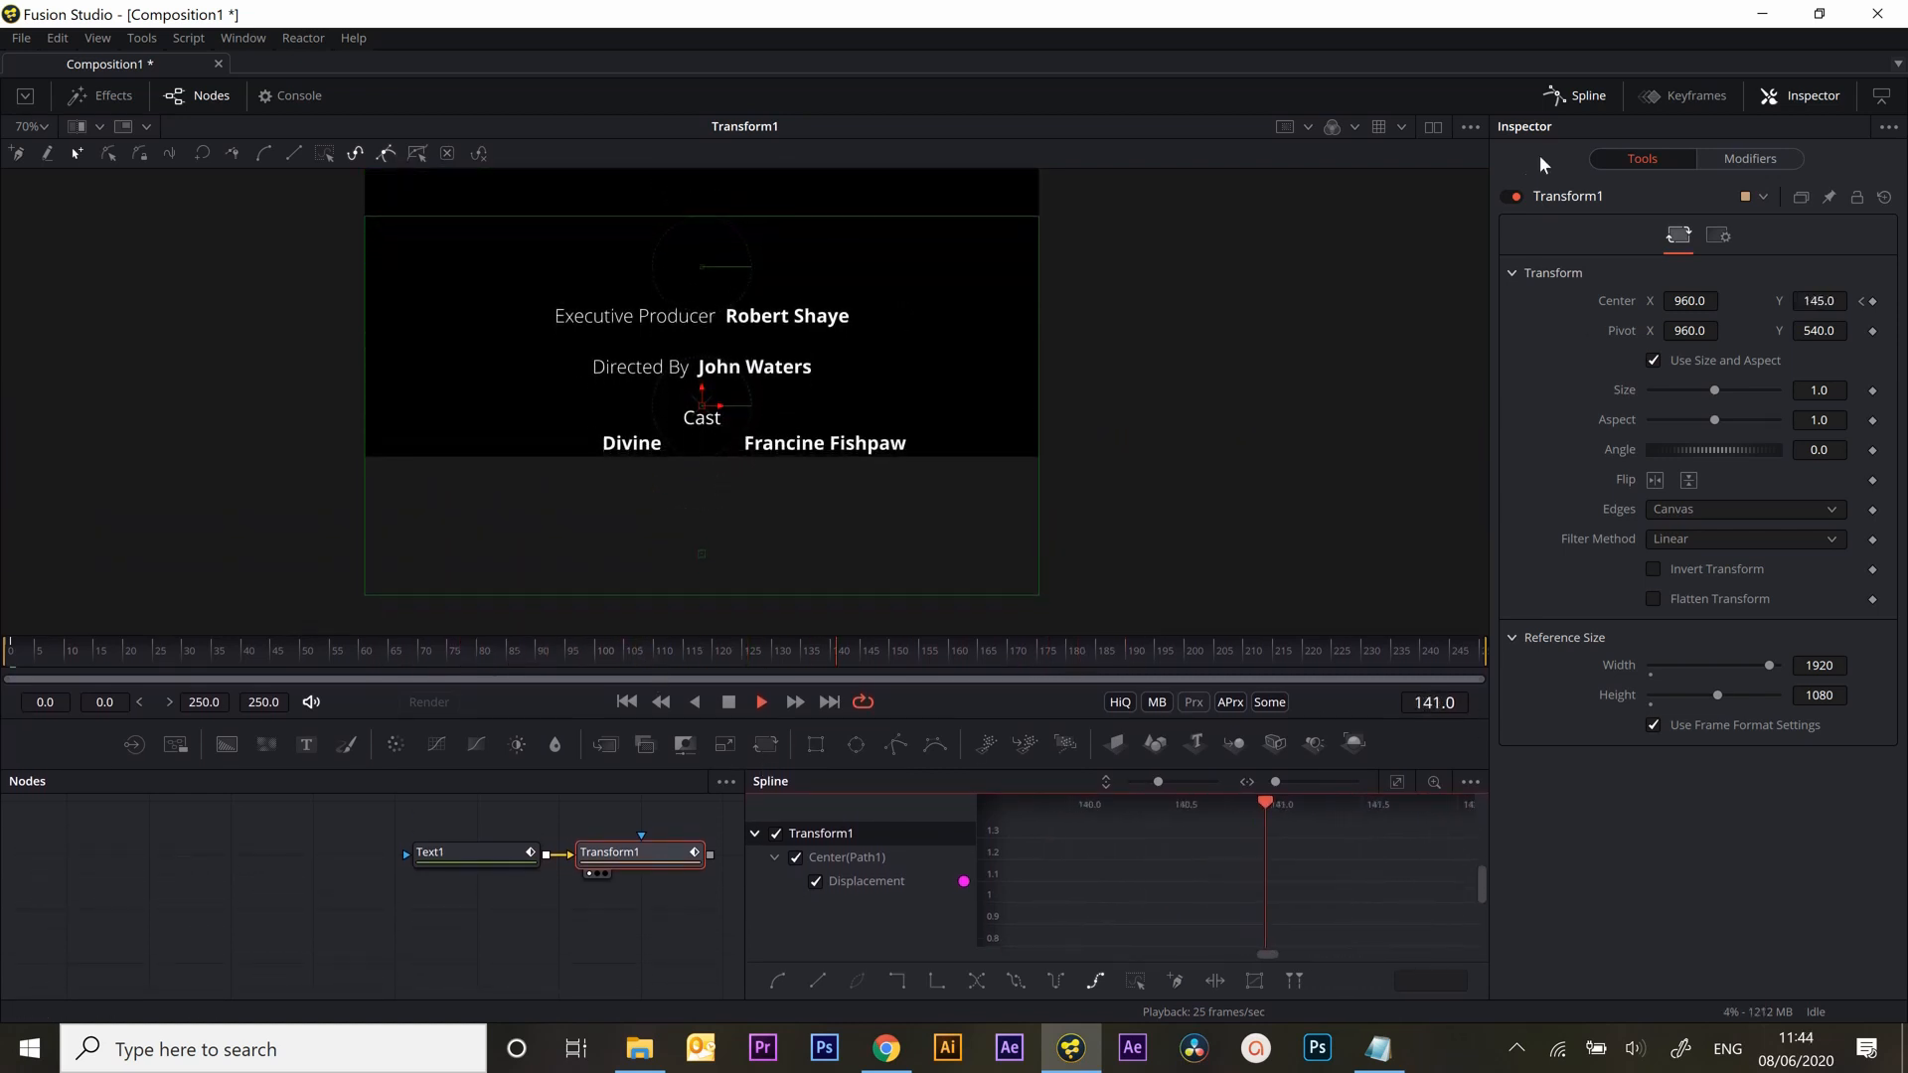
click(1584, 97)
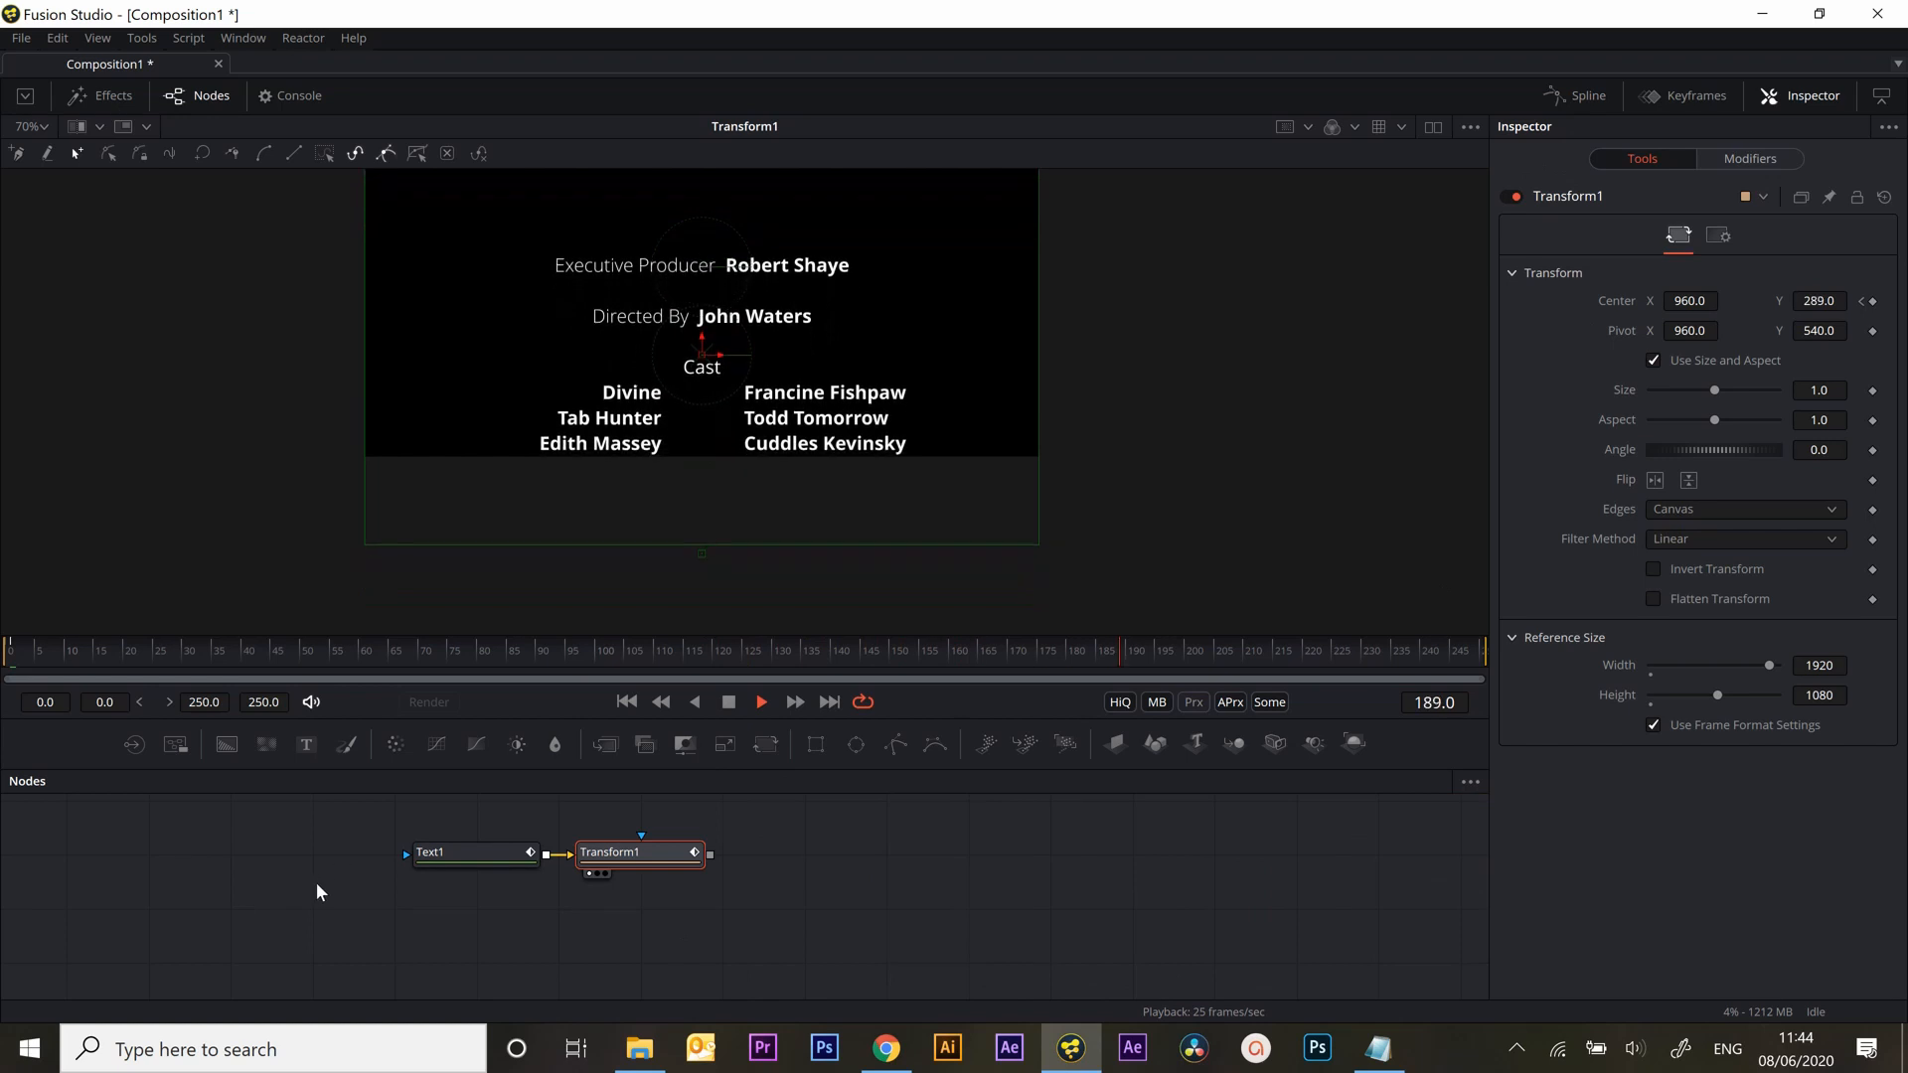